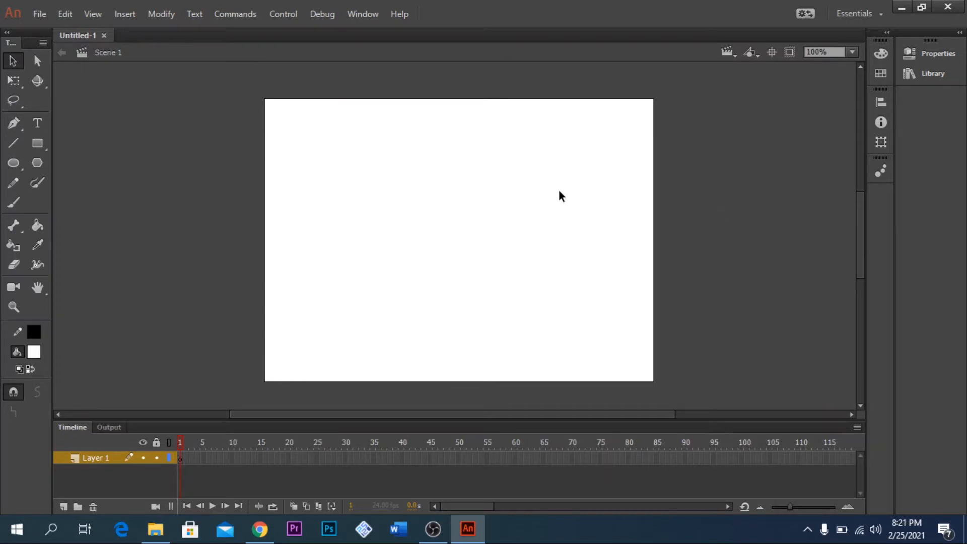
# Draw a small circle with a red #FF0000 fill and black outline near the stage's left edge.
pyautogui.click(13, 163)
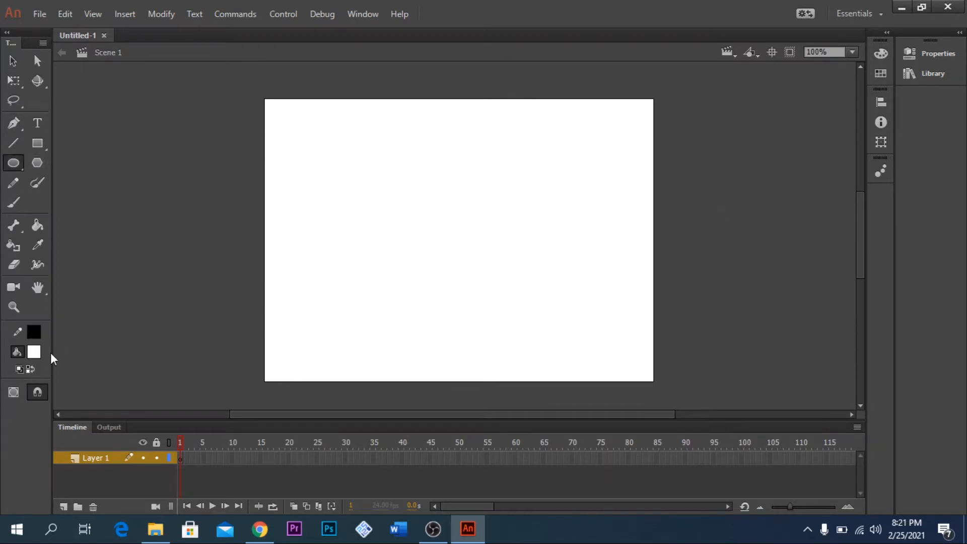
pyautogui.click(34, 353)
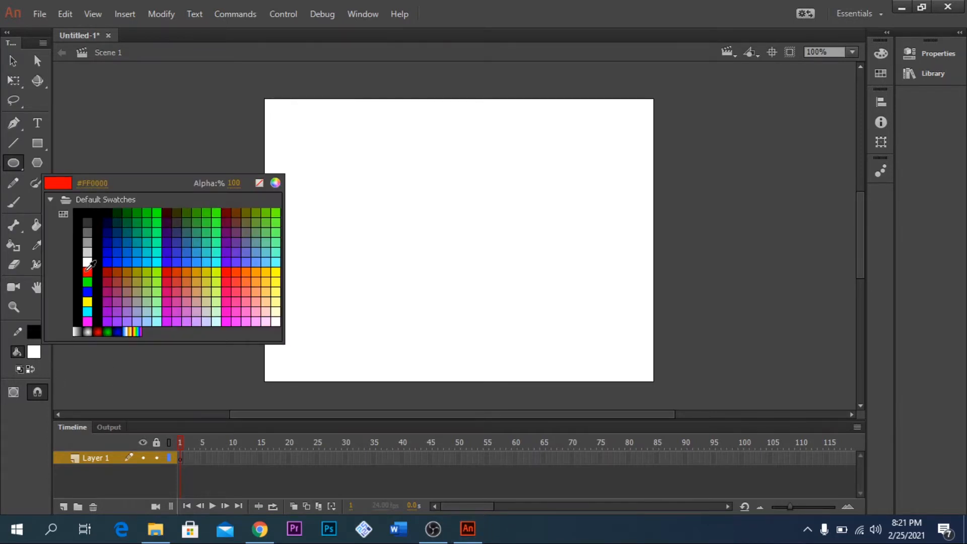
pyautogui.click(88, 272)
pyautogui.moveTo(282, 235); pyautogui.dragTo(325, 278)
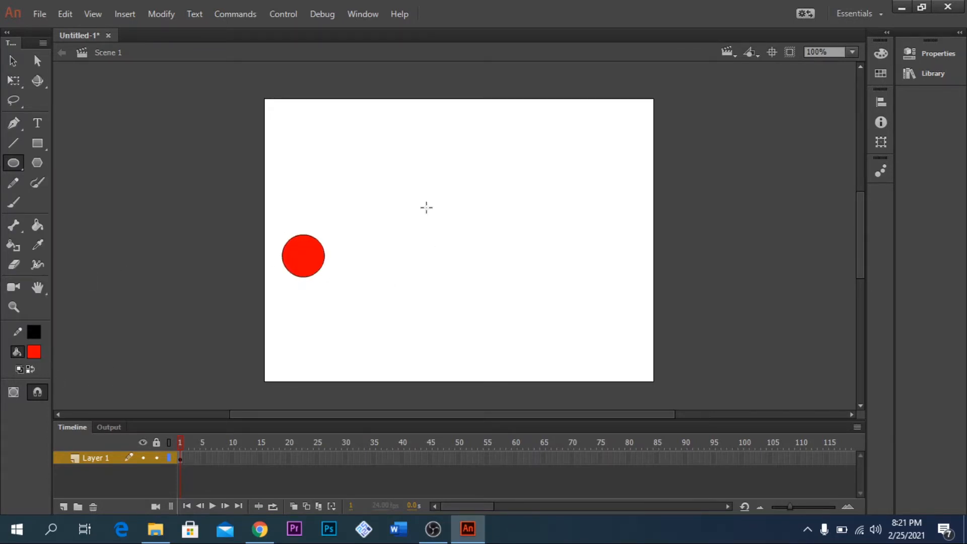
# Add a keyframe at frame 60 of Layer 1 and create a shape tween between the two keyframes.
pyautogui.click(13, 60)
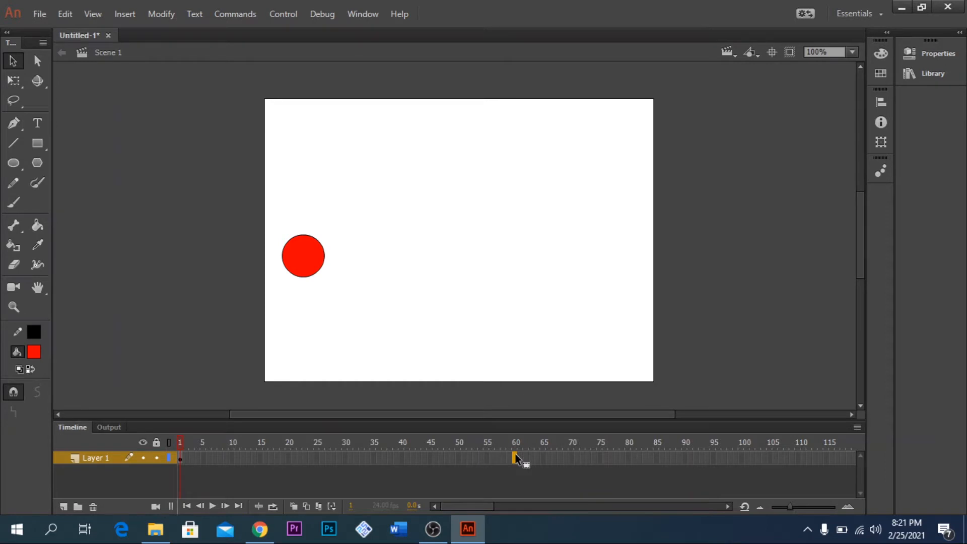
pyautogui.press('F5')
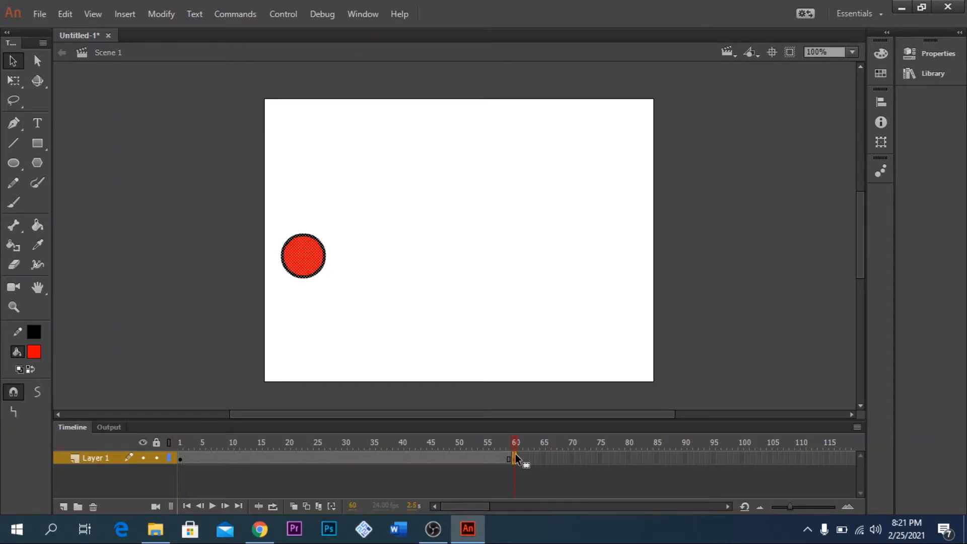
pyautogui.rightClick(357, 458)
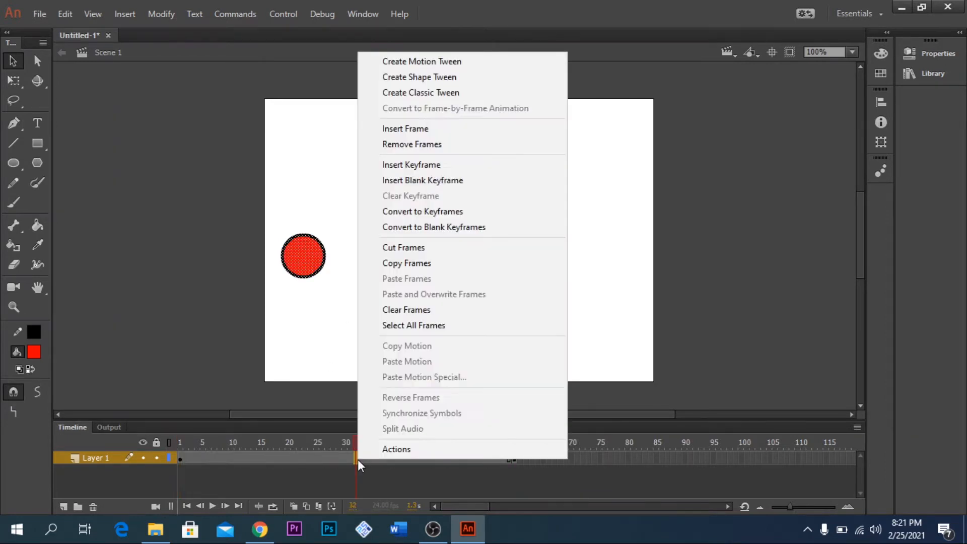
pyautogui.click(446, 79)
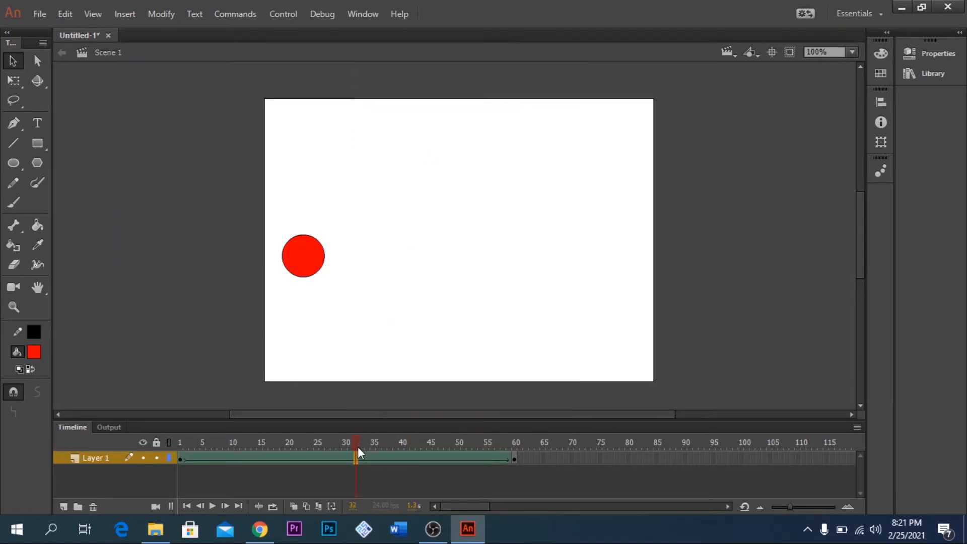
pyautogui.moveTo(355, 444); pyautogui.dragTo(236, 439)
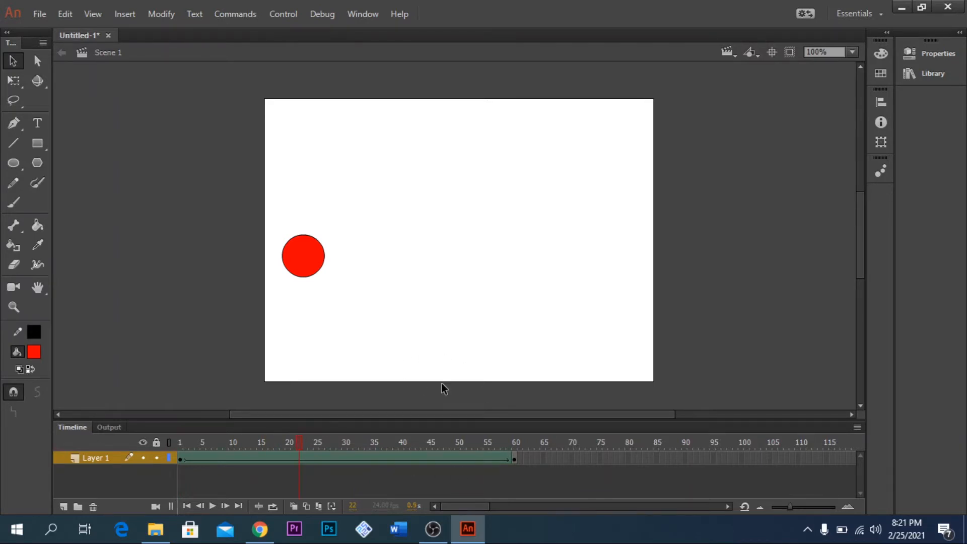
# Move the circle at frame 60 horizontally to the stage's right side and preview the tweened movement.
pyautogui.click(515, 460)
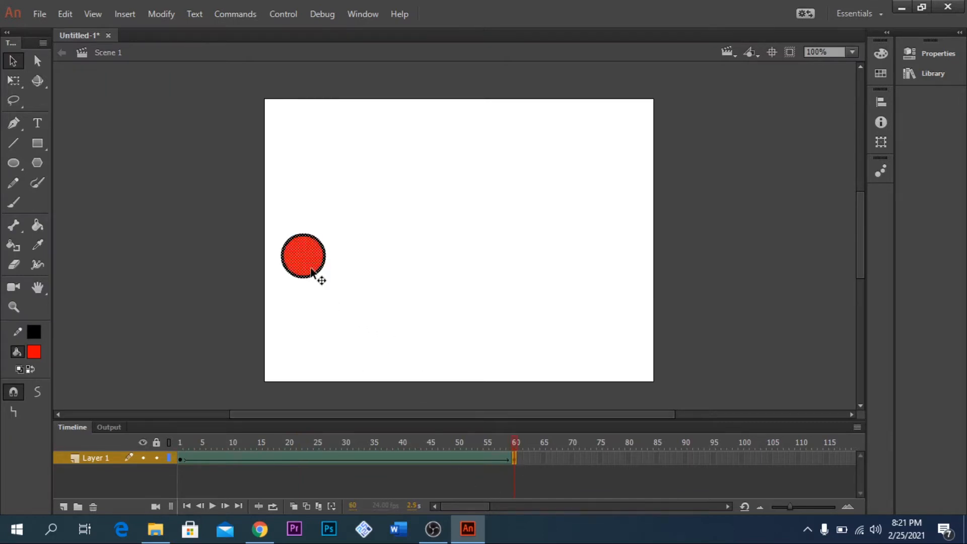
pyautogui.moveTo(317, 272); pyautogui.dragTo(622, 277)
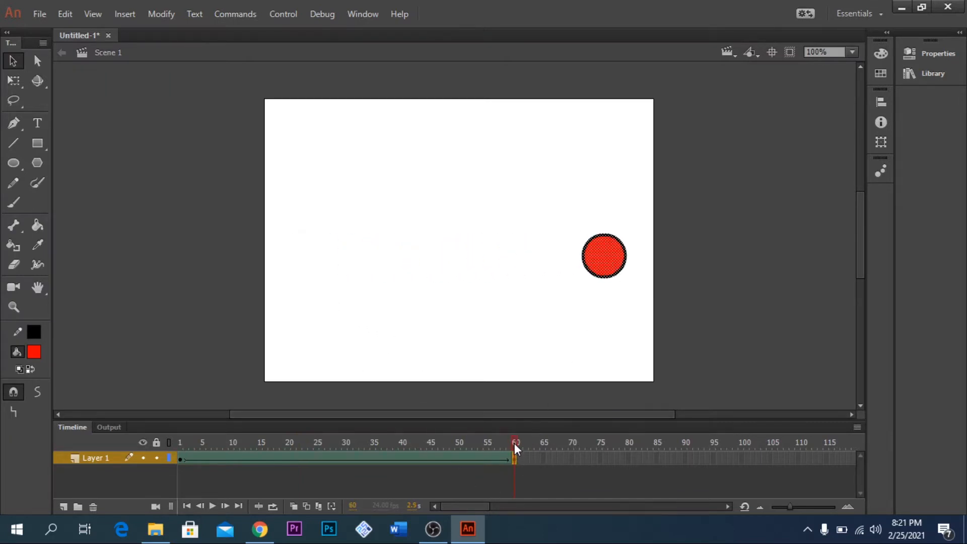
pyautogui.moveTo(515, 442)
pyautogui.mouseDown()
pyautogui.moveTo(161, 433)
pyautogui.moveTo(519, 429)
pyautogui.mouseUp()
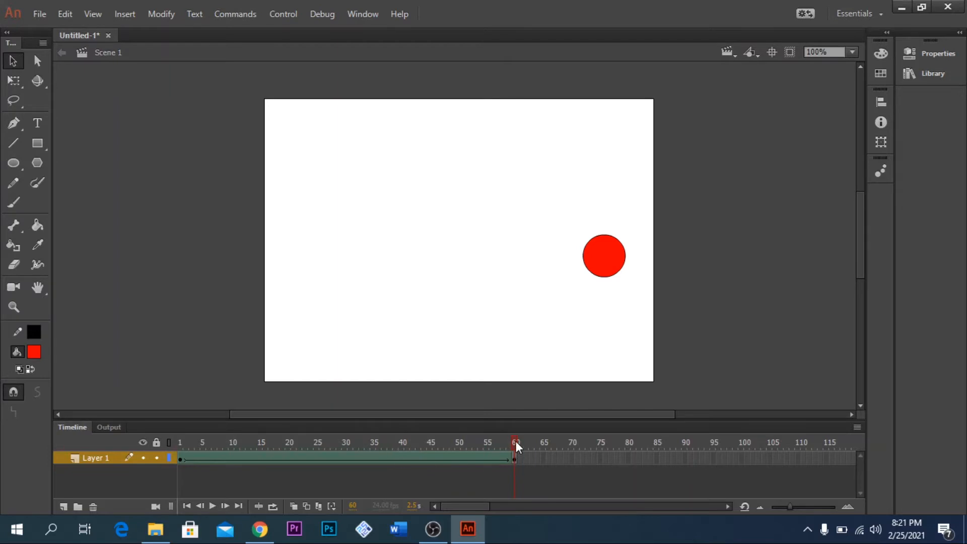
pyautogui.moveTo(515, 445); pyautogui.dragTo(525, 420)
# Change the circle's fill at frame 60 to yellow and preview the colour transition.
pyautogui.click(514, 458)
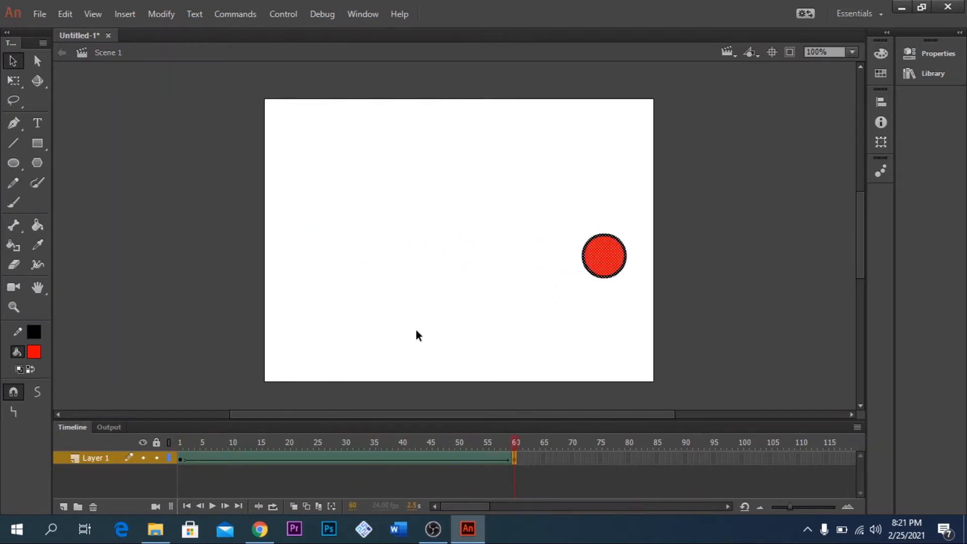
pyautogui.click(32, 353)
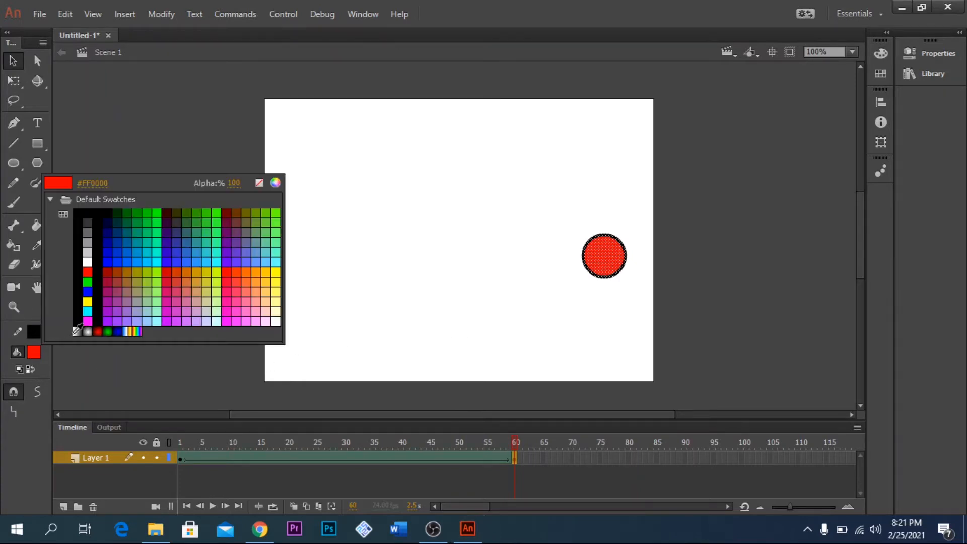
pyautogui.click(87, 301)
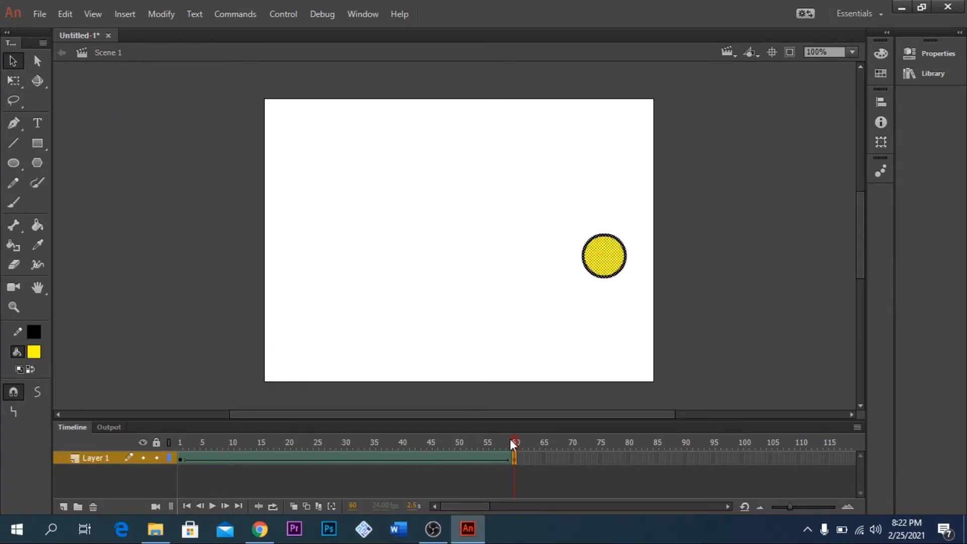
pyautogui.moveTo(515, 440)
pyautogui.mouseDown()
pyautogui.moveTo(203, 431)
pyautogui.moveTo(515, 454)
pyautogui.mouseUp()
# Scale the frame 60 circle proportionally about its centre to about 2.7 times its size and preview the growth.
pyautogui.click(514, 457)
pyautogui.click(14, 80)
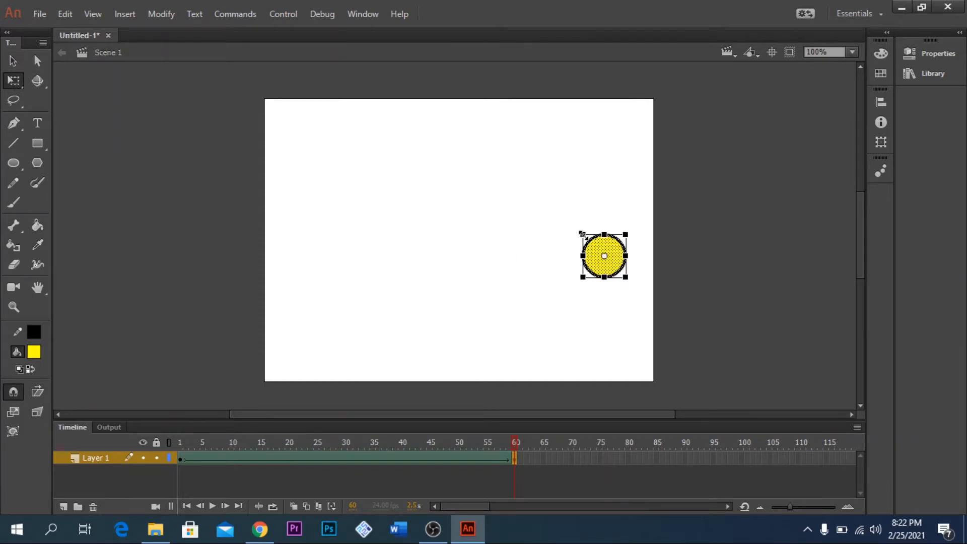
pyautogui.moveTo(582, 233); pyautogui.dragTo(546, 199)
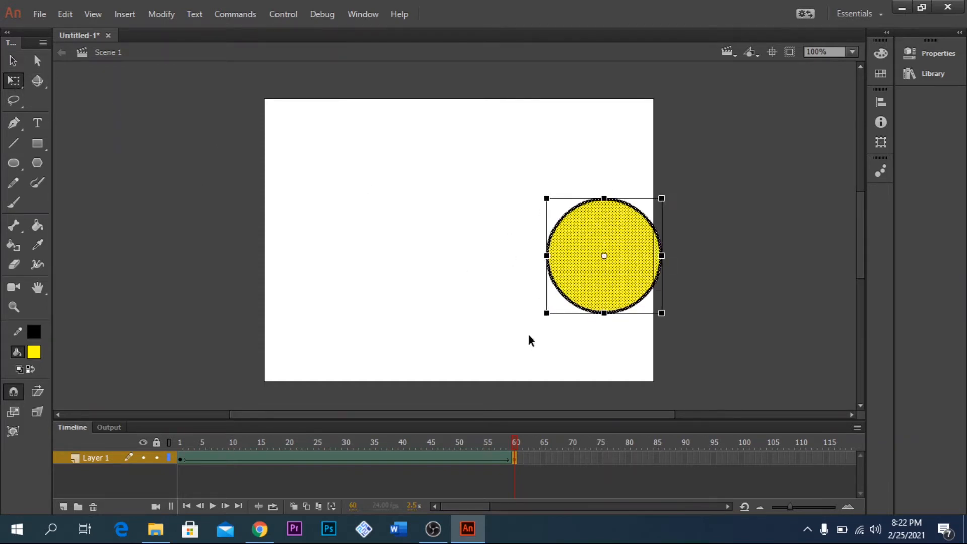
pyautogui.moveTo(513, 441); pyautogui.dragTo(526, 425)
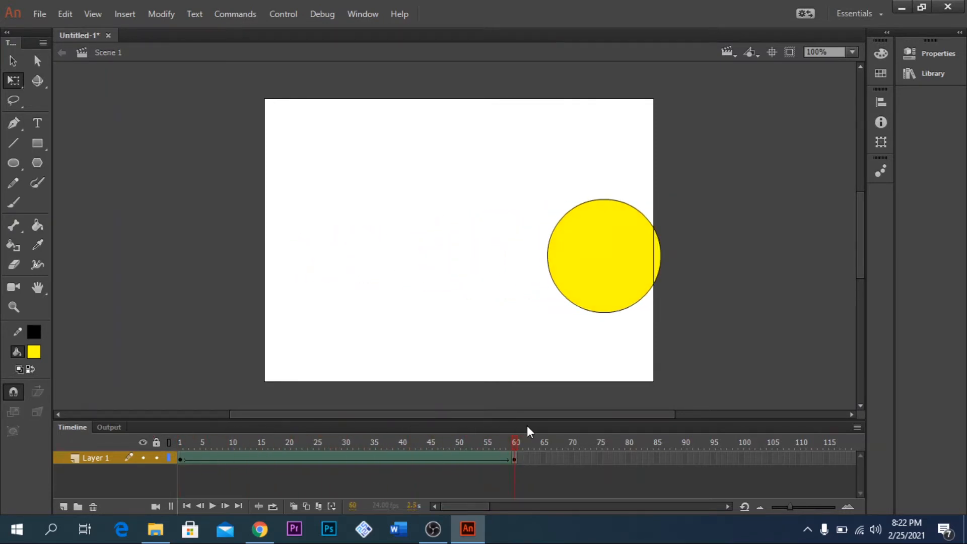
# Set the fill alpha of the circle at frame 60 to 0% and preview the fade.
pyautogui.click(13, 60)
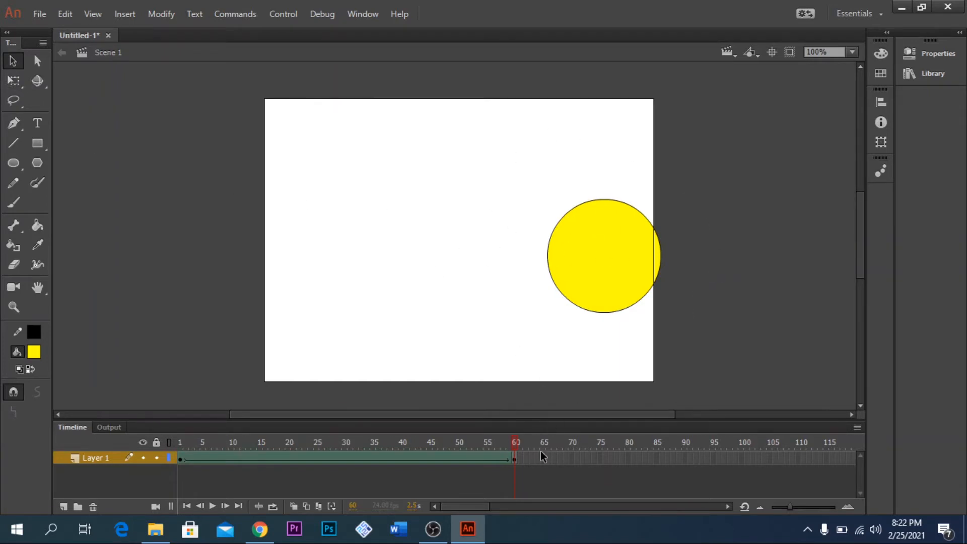
pyautogui.click(514, 459)
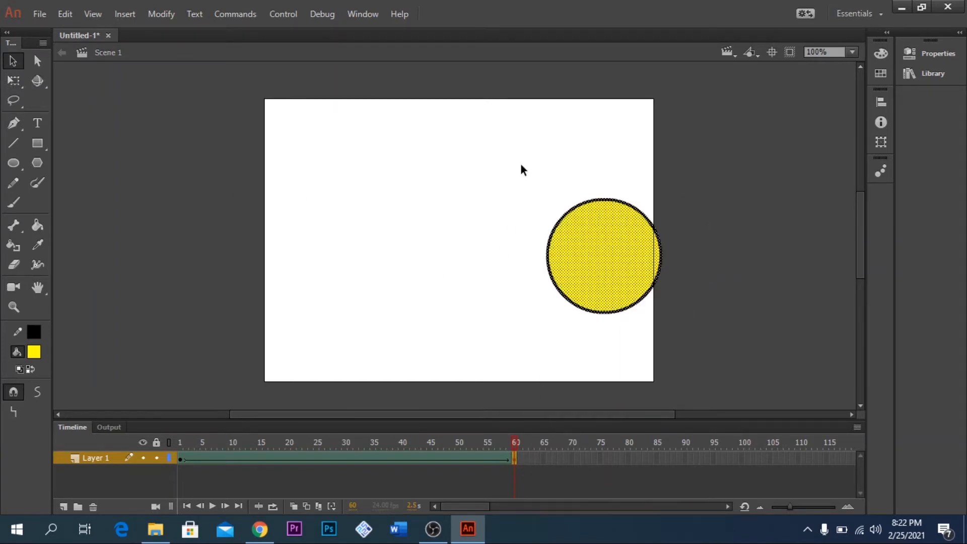
pyautogui.moveTo(520, 165); pyautogui.dragTo(700, 347)
pyautogui.click(881, 53)
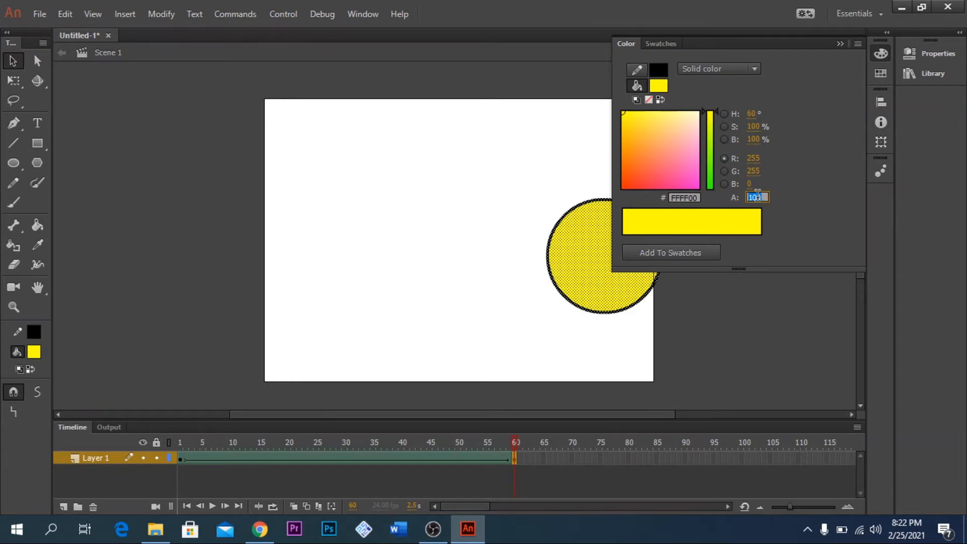
pyautogui.write('0')
pyautogui.press('Return')
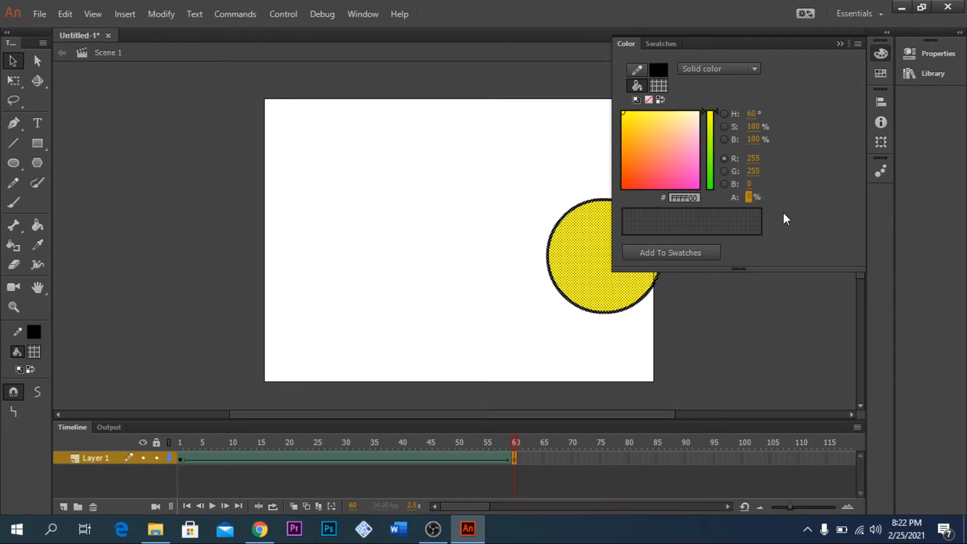
pyautogui.click(750, 306)
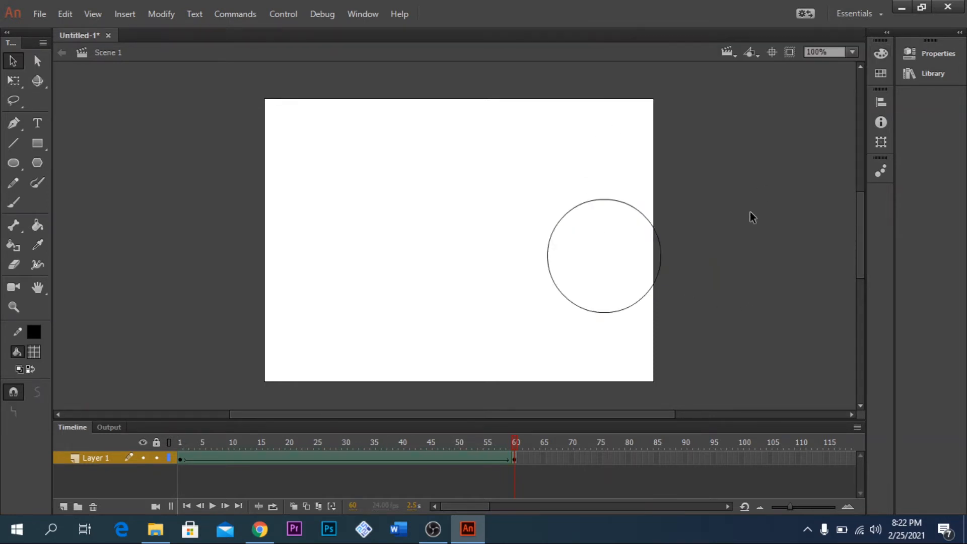
pyautogui.moveTo(514, 442); pyautogui.dragTo(509, 471)
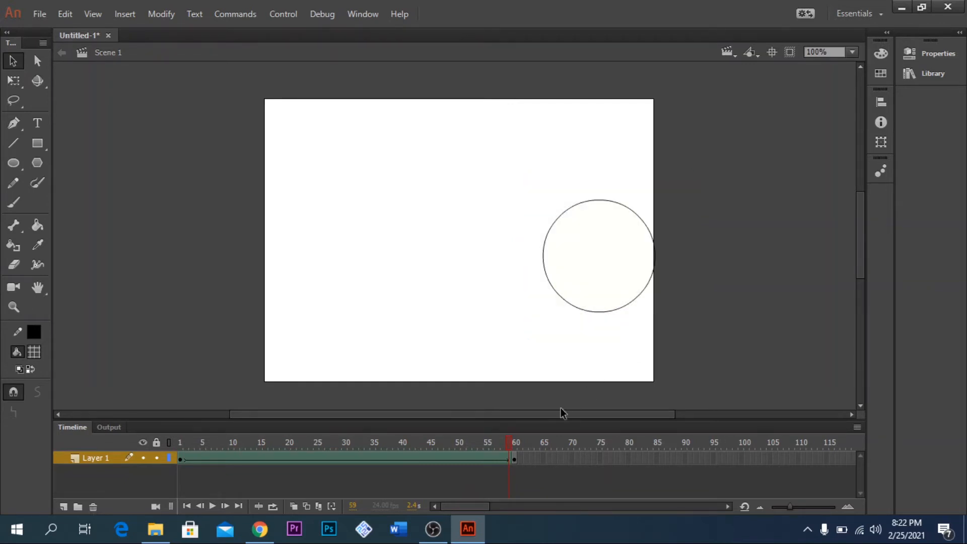
# Set the stroke alpha of the circle at frame 60 to 0% so its outline also fades out.
pyautogui.click(514, 460)
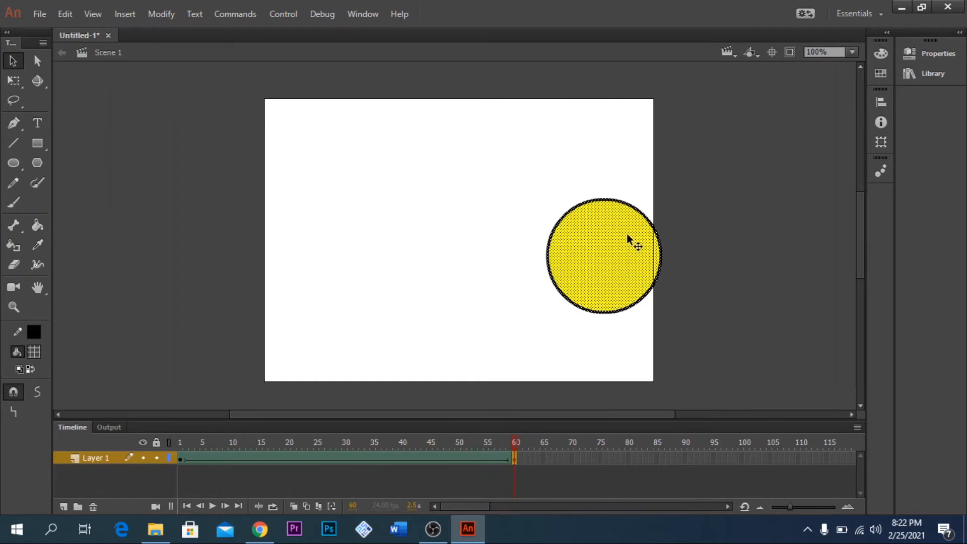
pyautogui.moveTo(518, 149); pyautogui.dragTo(743, 372)
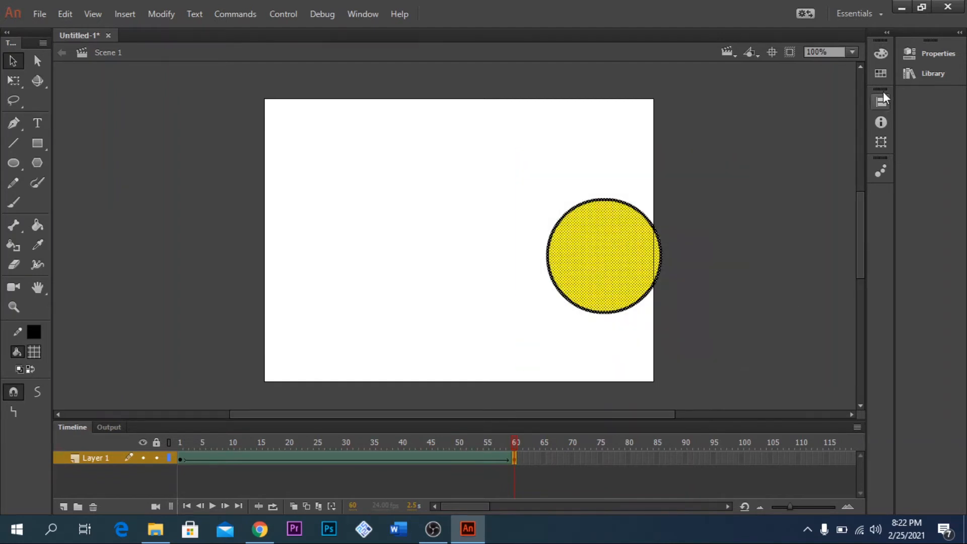
pyautogui.click(881, 52)
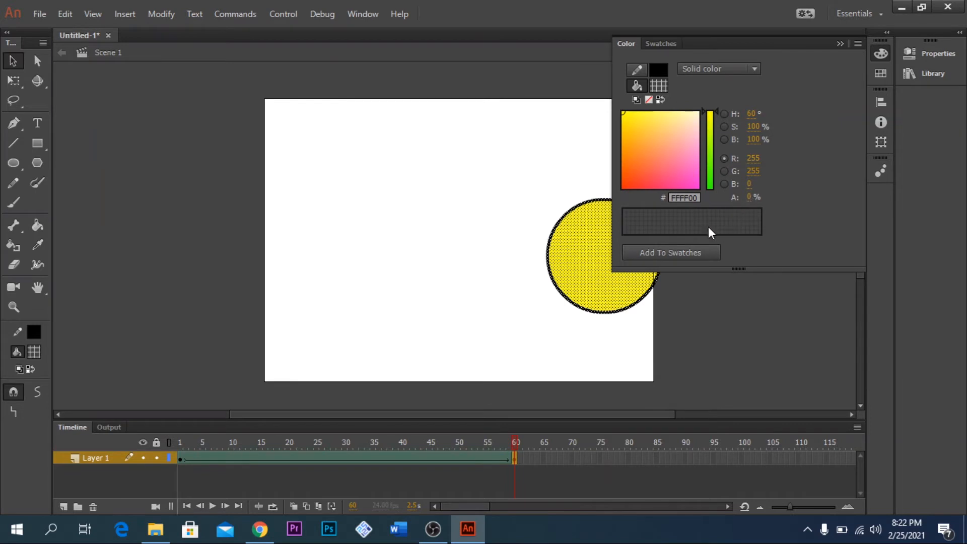
pyautogui.click(636, 70)
pyautogui.click(752, 197)
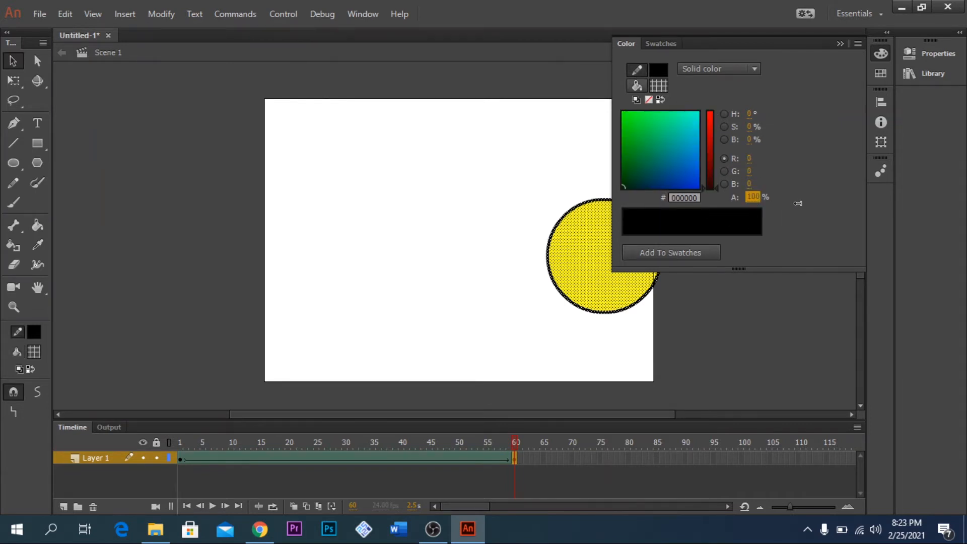
pyautogui.write('0')
pyautogui.press('Return')
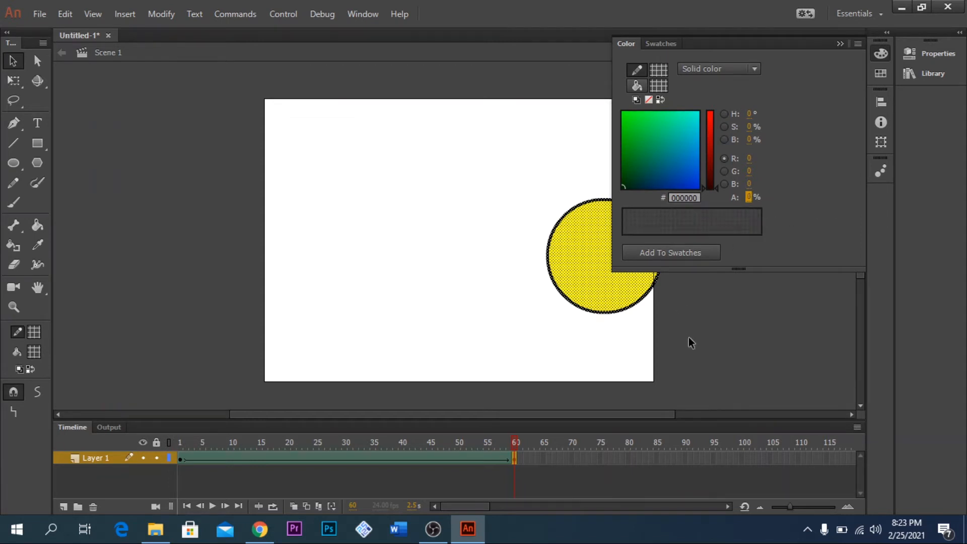
pyautogui.click(691, 338)
# Scrub the timeline back to frame 1, test the movie to watch the shape tween, and close the preview.
pyautogui.moveTo(515, 440); pyautogui.dragTo(176, 430)
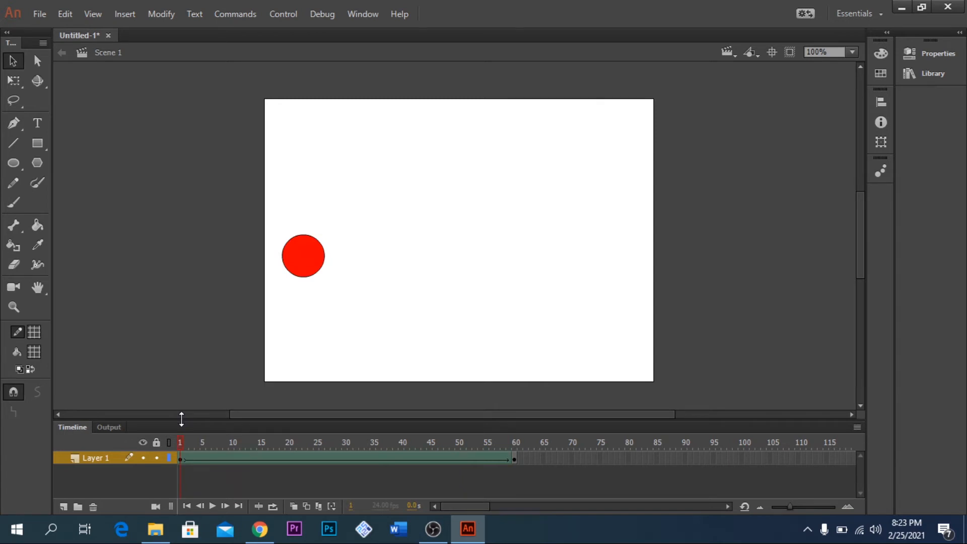
pyautogui.hotkey('ctrl', 'Return')
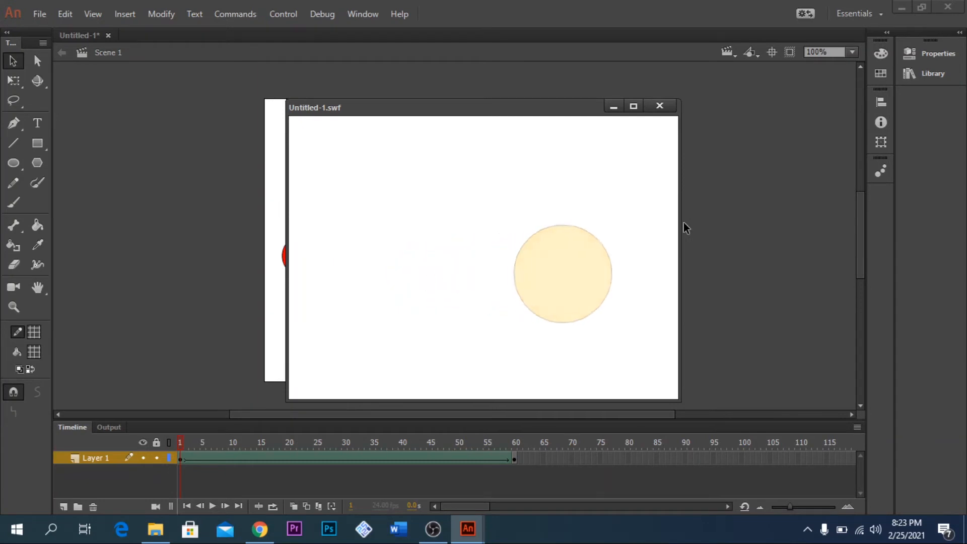
pyautogui.click(664, 106)
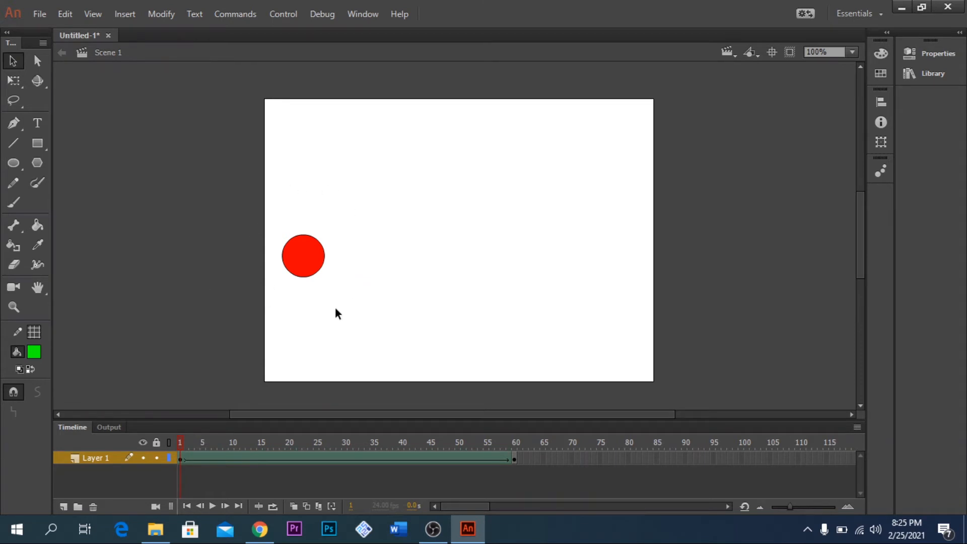
# Replace the circle at frame 60 with a green pentagon that has a black stroke at 100% alpha.
pyautogui.click(515, 458)
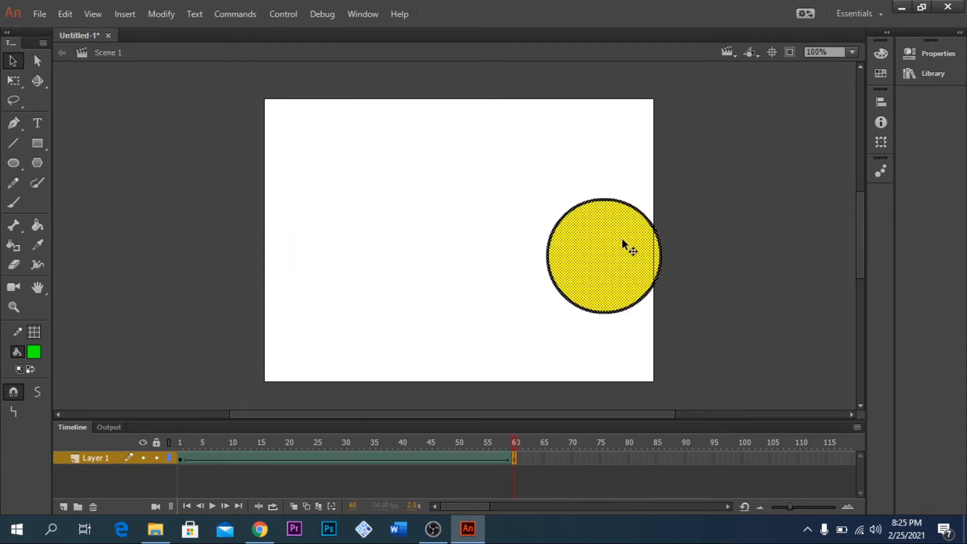
pyautogui.press('Delete')
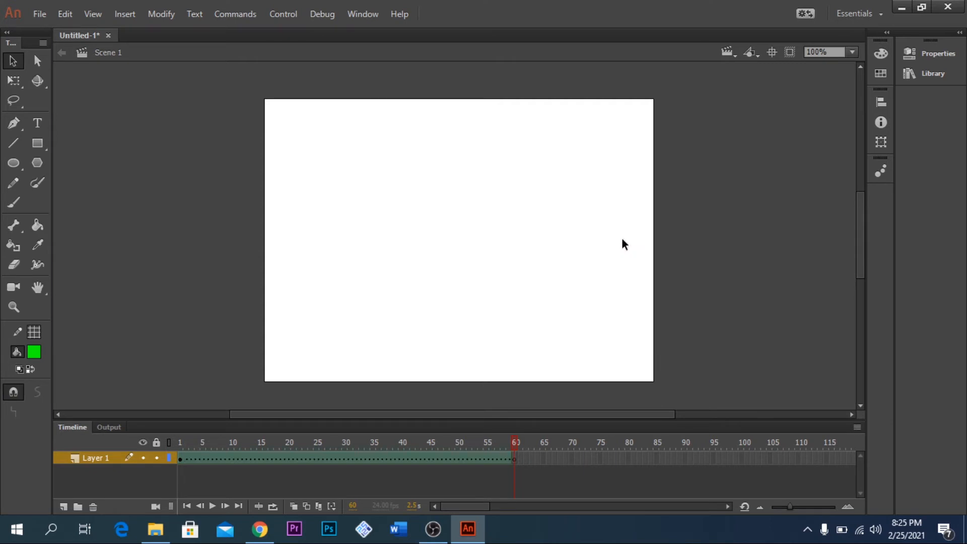
pyautogui.click(37, 162)
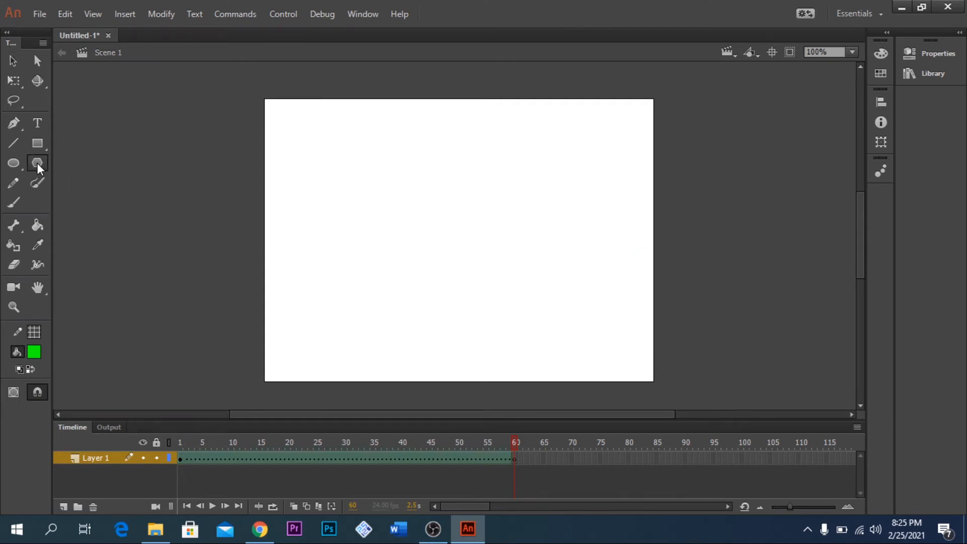
pyautogui.click(36, 332)
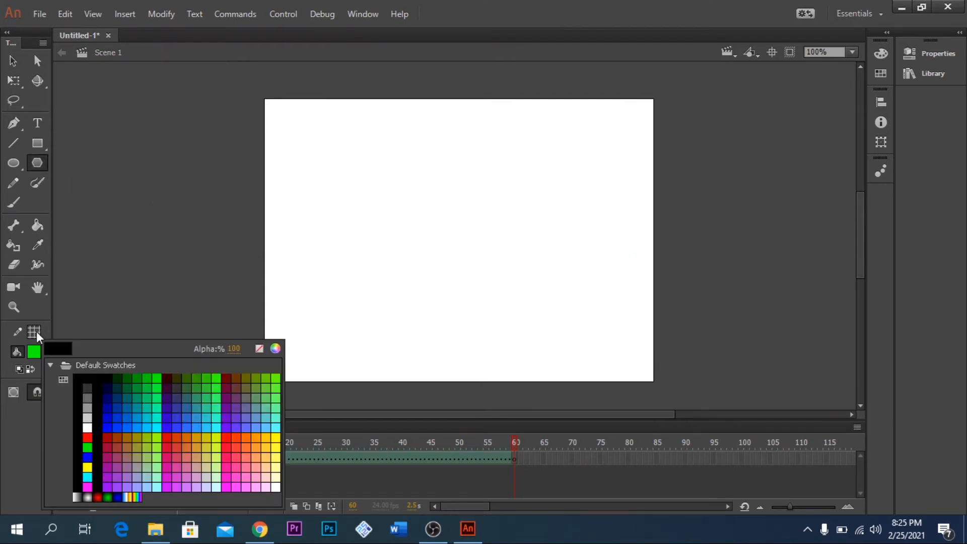
pyautogui.click(89, 376)
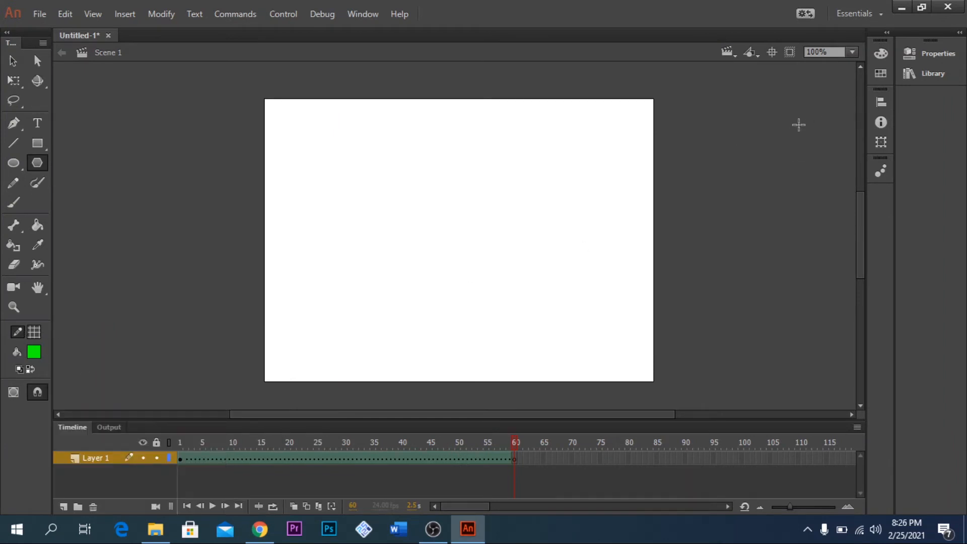
pyautogui.click(881, 52)
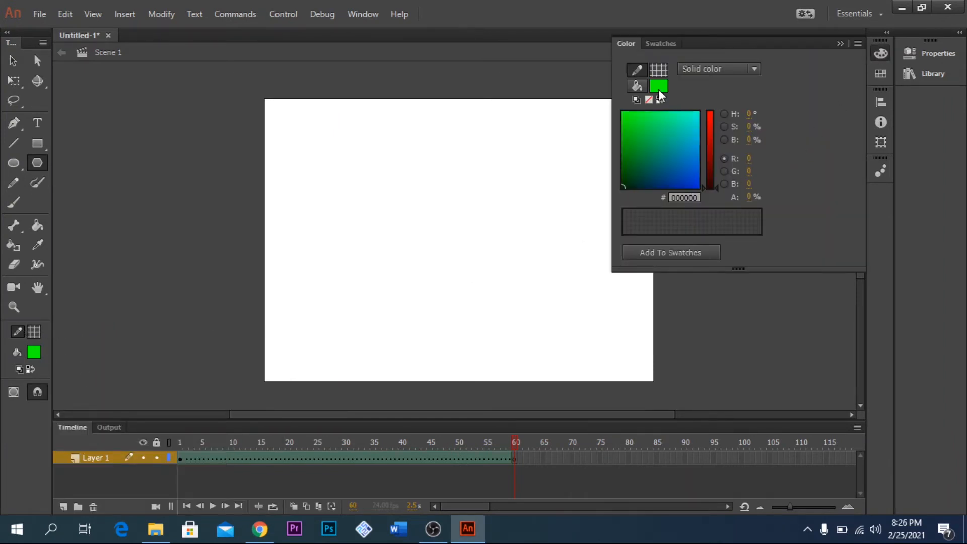
pyautogui.click(752, 197)
pyautogui.write('100')
pyautogui.press('Return')
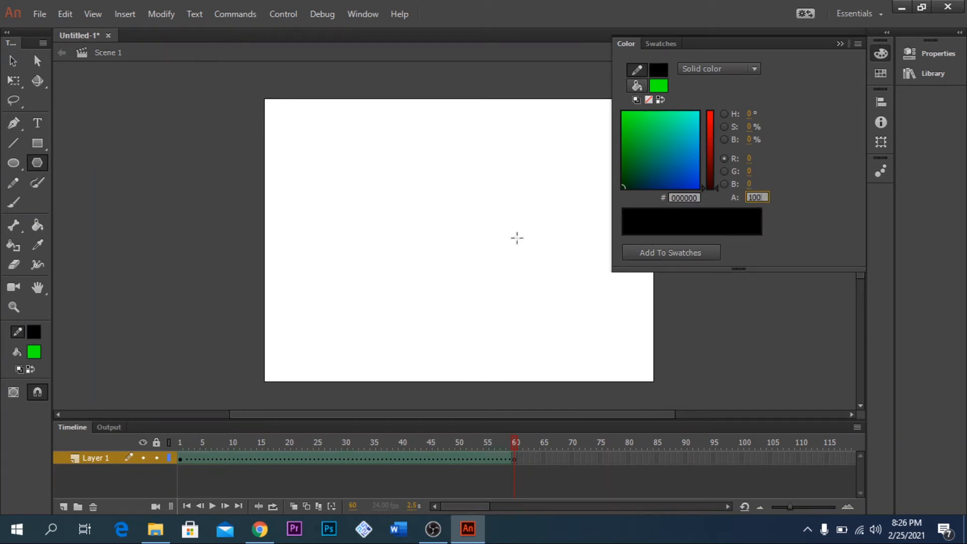
pyautogui.moveTo(543, 229); pyautogui.dragTo(583, 277)
# Move the whole pentagon, fill and outline, down and right so it sits near the stage's right edge.
pyautogui.click(13, 61)
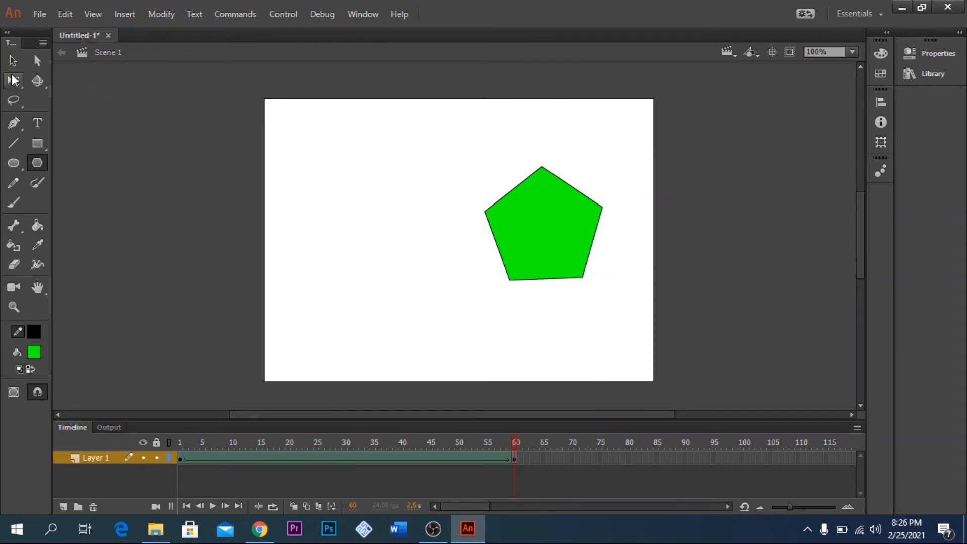
pyautogui.moveTo(450, 141); pyautogui.dragTo(685, 322)
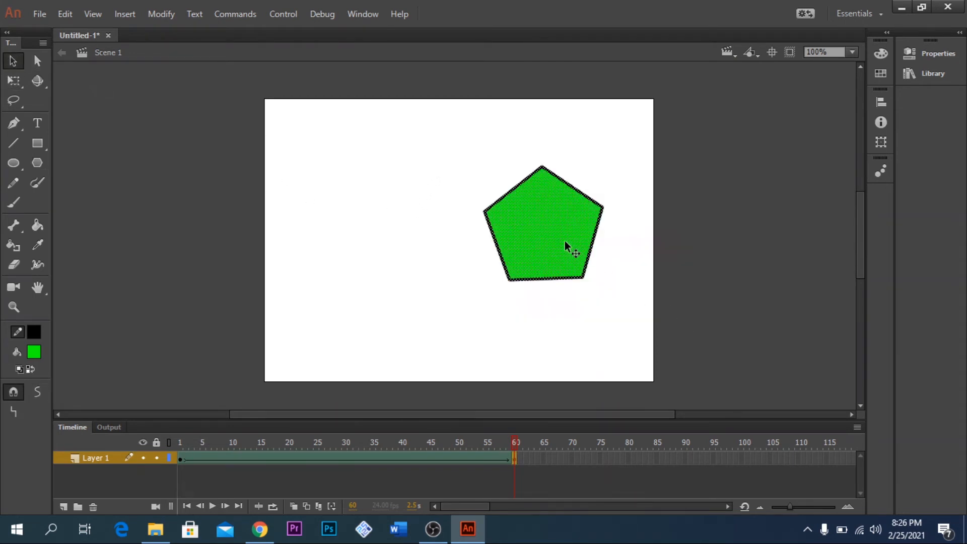
pyautogui.moveTo(565, 244); pyautogui.dragTo(603, 271)
pyautogui.click(659, 332)
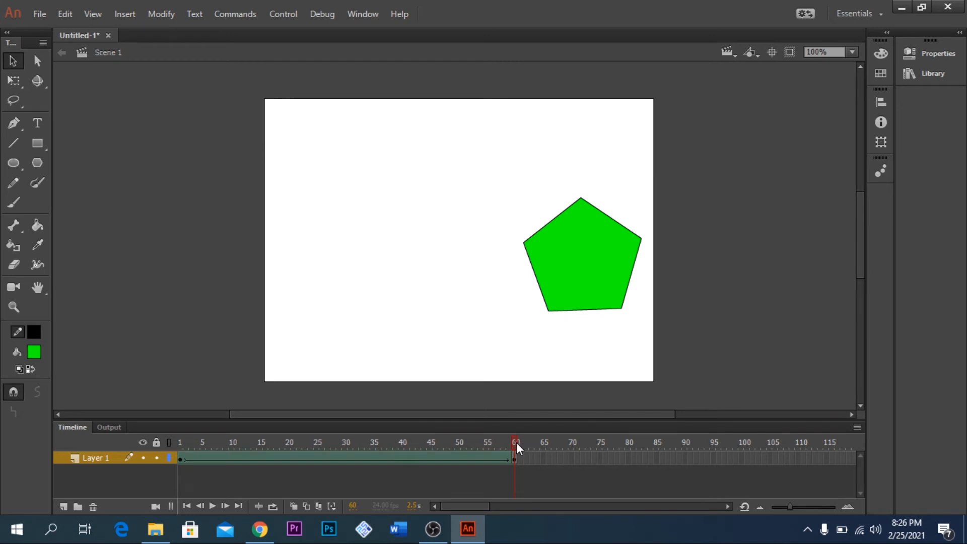
# Scrub back to frame 18, test the movie to watch the circle morph into the pentagon, and close the preview.
pyautogui.moveTo(516, 442); pyautogui.dragTo(281, 413)
pyautogui.hotkey('ctrl', 'Return')
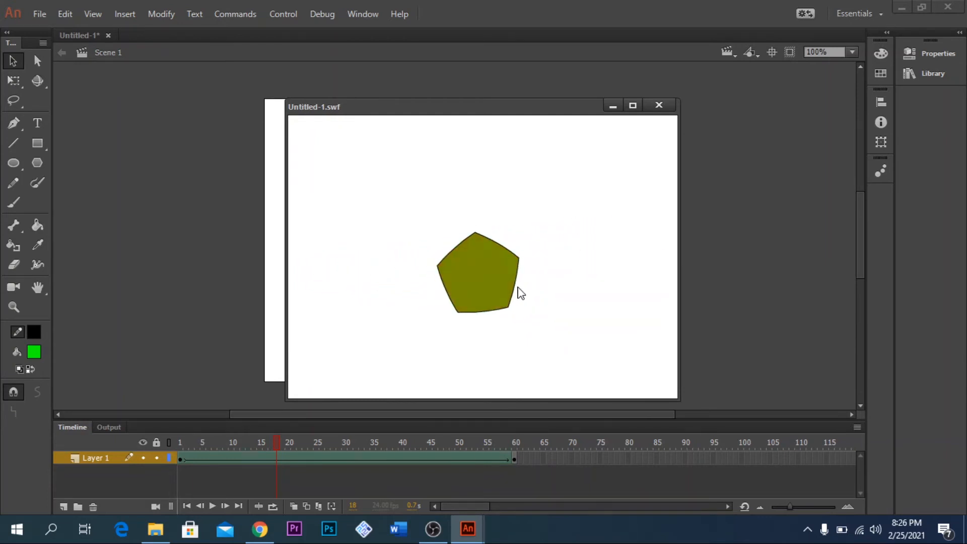
pyautogui.click(658, 104)
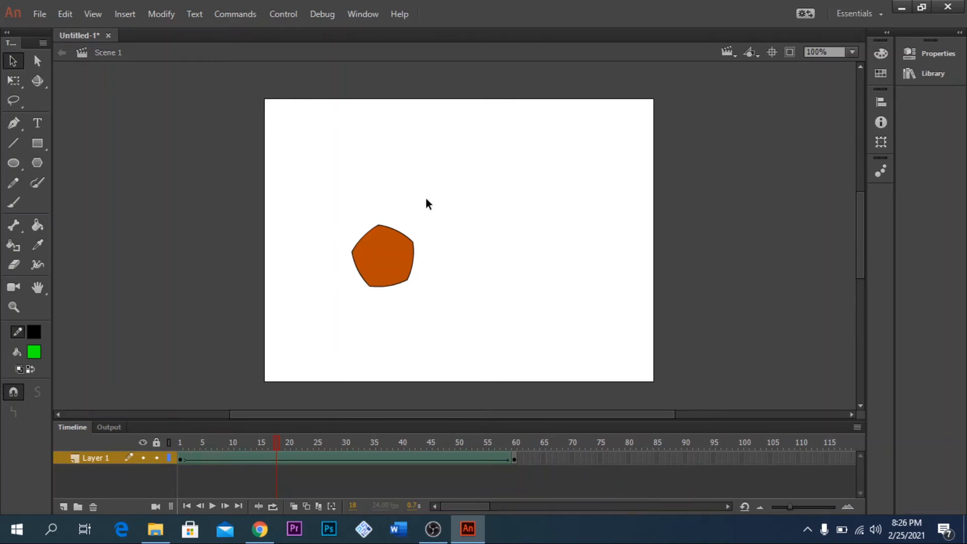
# Remove all the shape tween frames from Layer 1.
pyautogui.moveTo(543, 461); pyautogui.dragTo(174, 475)
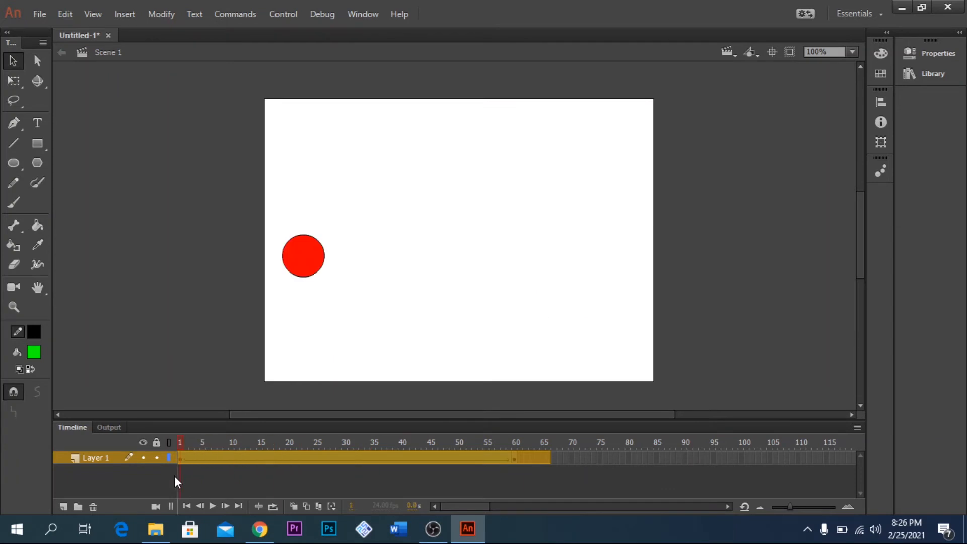
pyautogui.rightClick(199, 462)
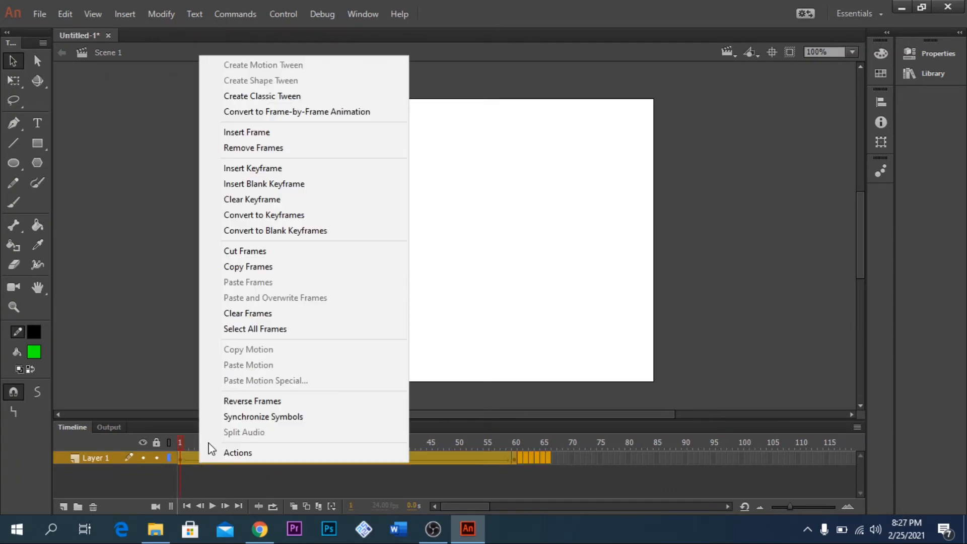
pyautogui.click(254, 147)
# Add the text "RAYA" in black near the middle of the stage at frame 1.
pyautogui.click(180, 458)
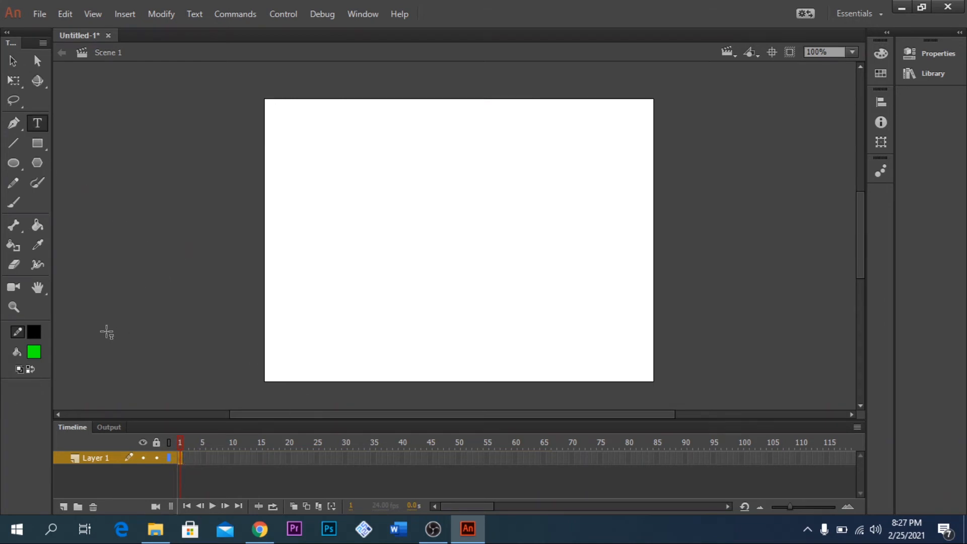
pyautogui.click(34, 351)
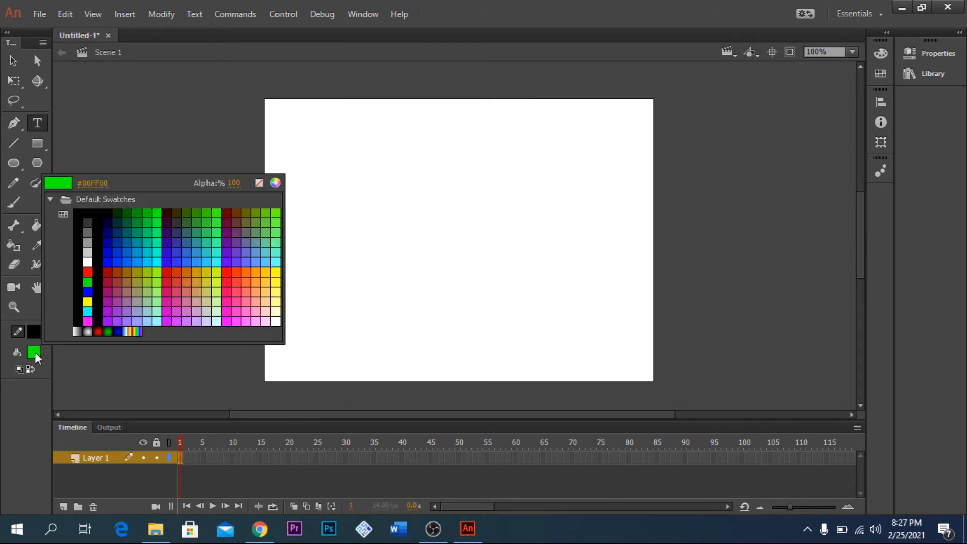
pyautogui.click(82, 218)
pyautogui.click(388, 228)
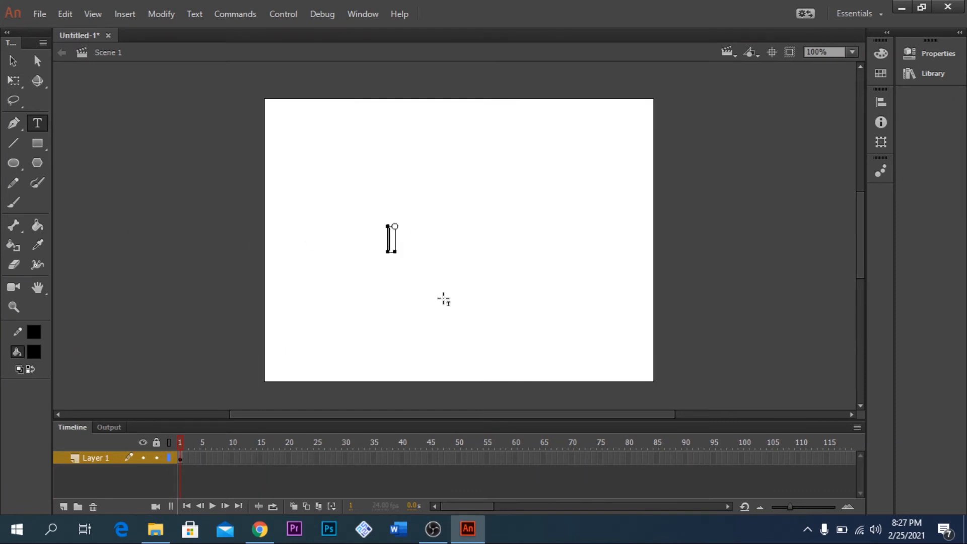
pyautogui.write('RAYA')
pyautogui.click(13, 60)
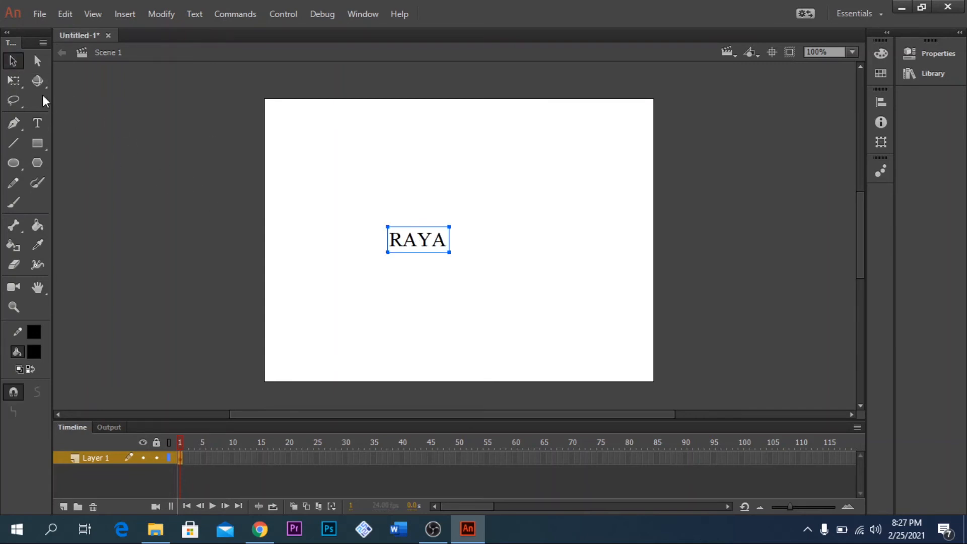
# Scale the RAYA text up about its centre to about 298 px wide with Free Transform.
pyautogui.click(13, 81)
pyautogui.moveTo(450, 252); pyautogui.dragTo(547, 259)
pyautogui.click(13, 61)
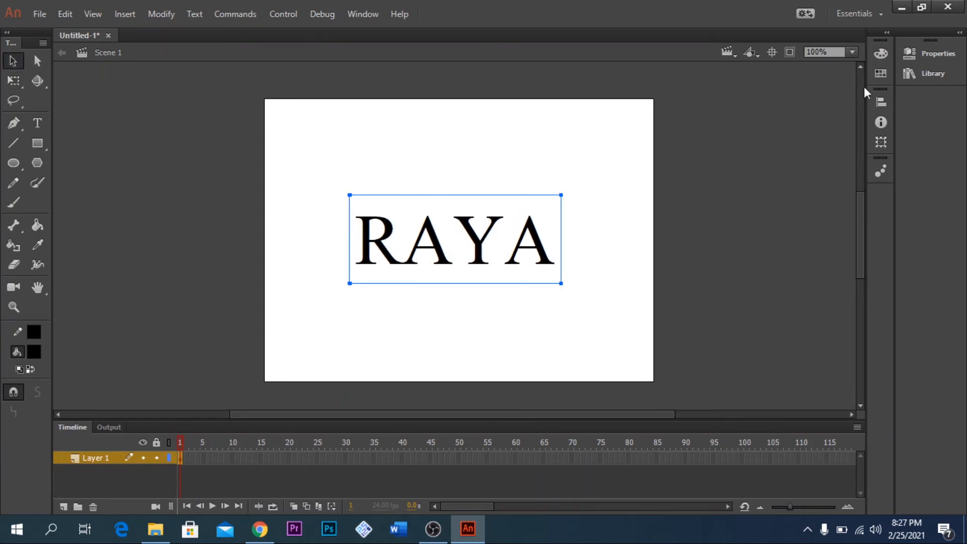
# Set the RAYA text's font family to Arial and its style to Black.
pyautogui.click(917, 58)
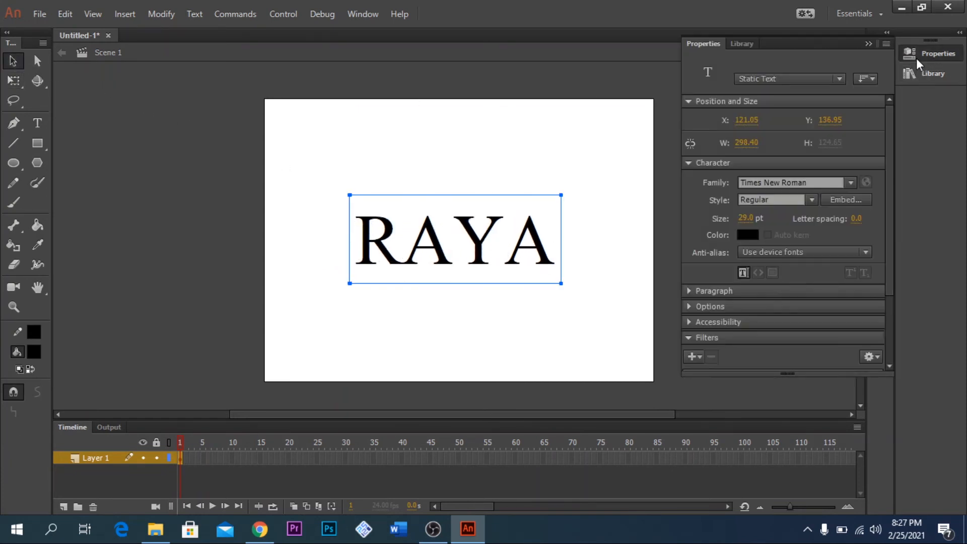
pyautogui.click(850, 182)
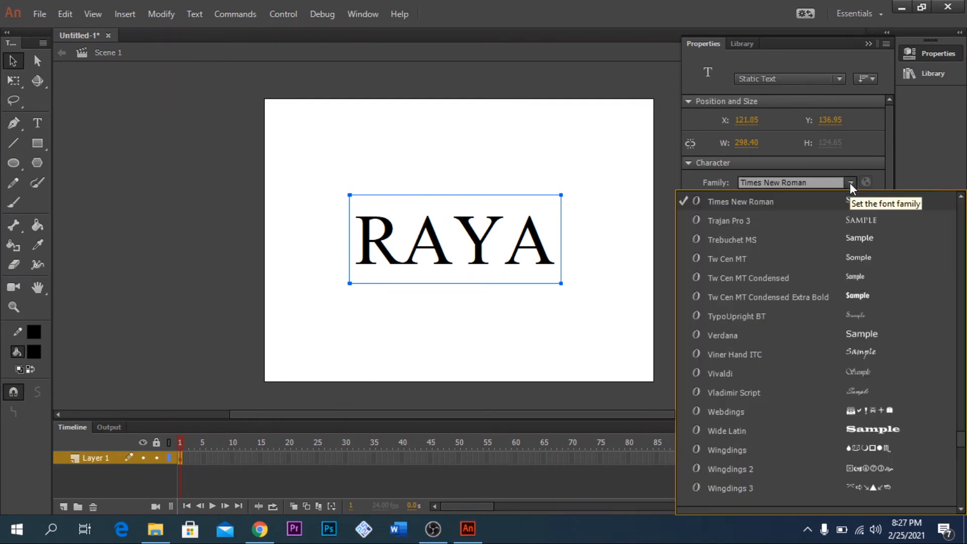
pyautogui.click(820, 184)
pyautogui.write('Arial')
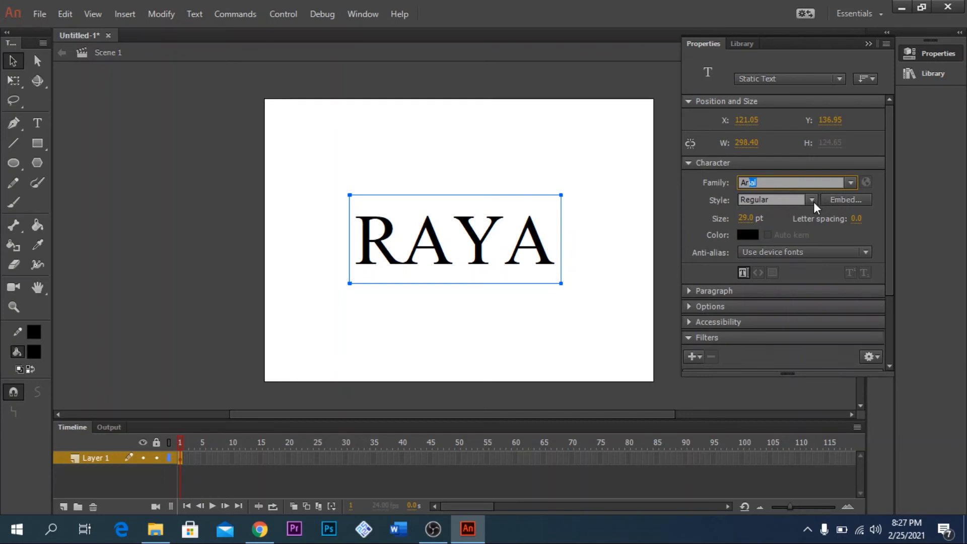
pyautogui.click(812, 201)
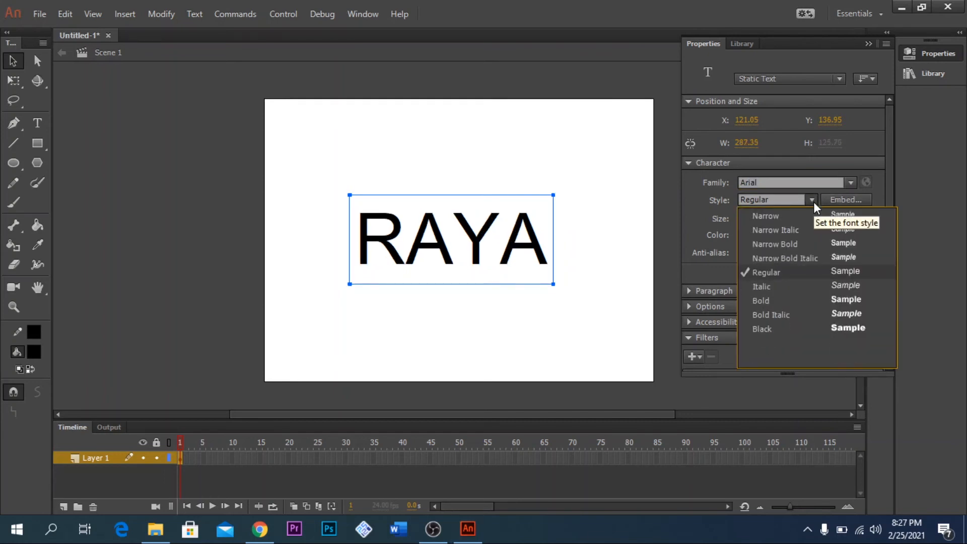
pyautogui.click(769, 326)
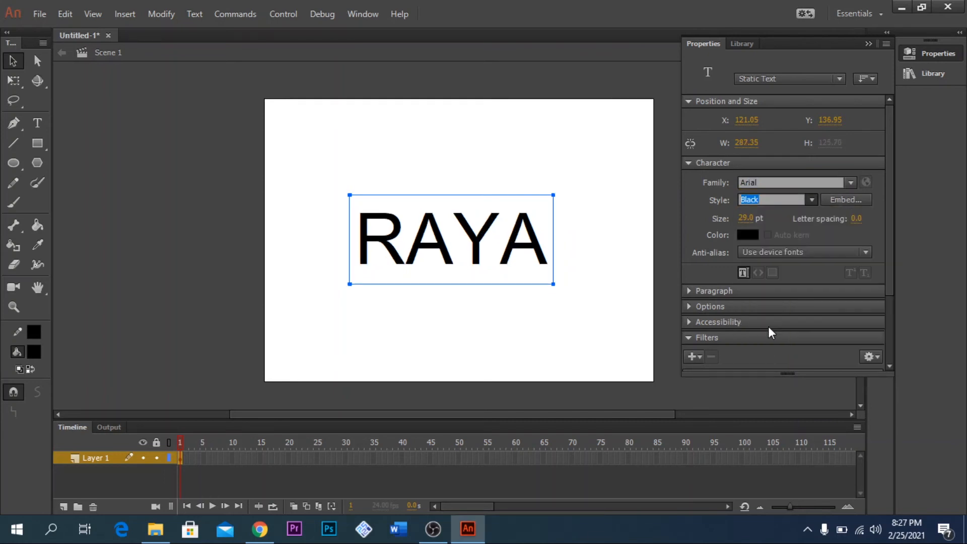
pyautogui.click(866, 43)
# Reposition the RAYA text so it is roughly centred on the stage.
pyautogui.moveTo(565, 274); pyautogui.dragTo(555, 253)
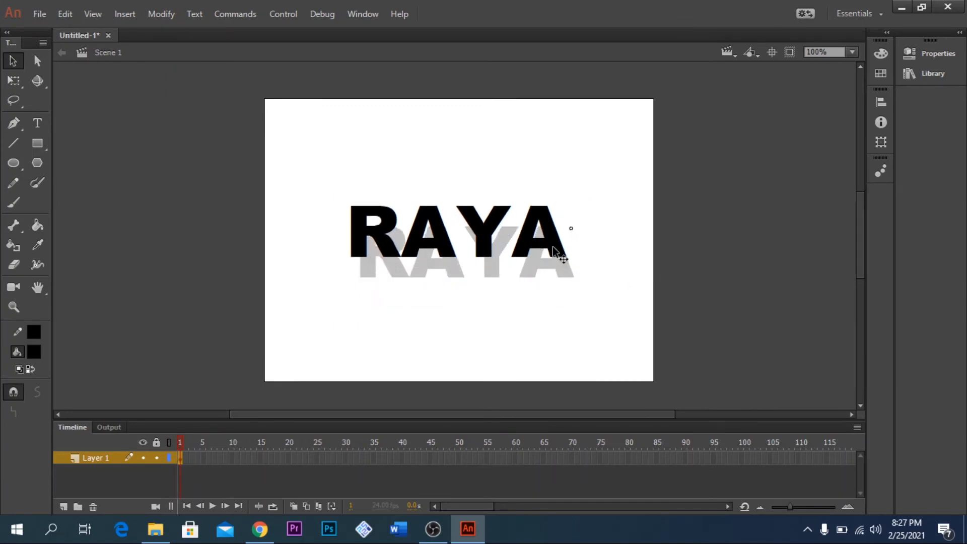
pyautogui.click(661, 276)
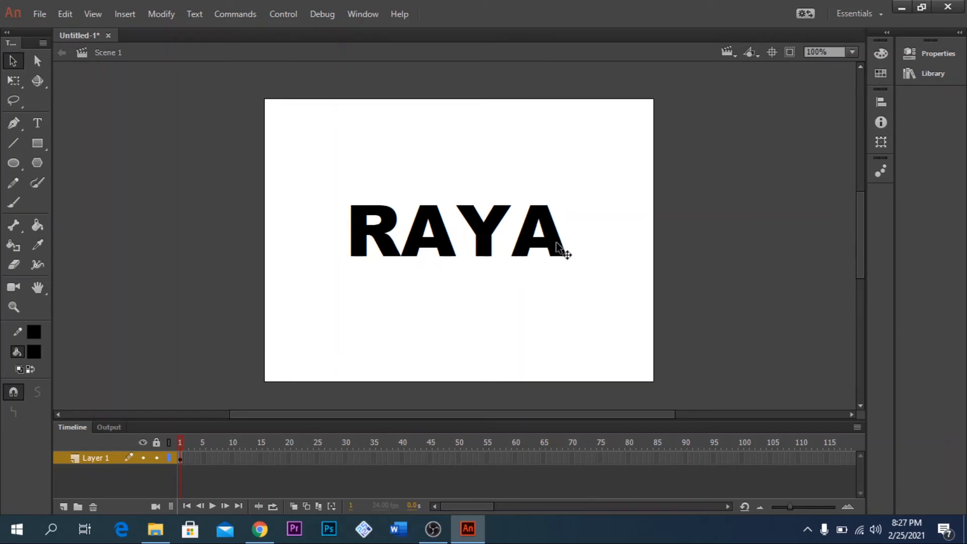
pyautogui.moveTo(555, 242); pyautogui.dragTo(555, 248)
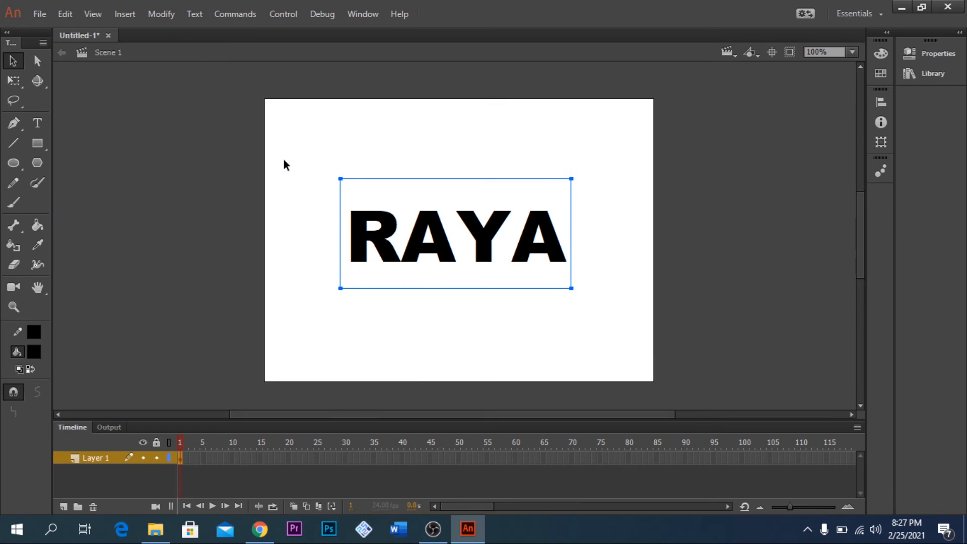
# Break the RAYA text apart twice, first into single letters and then into editable shapes.
pyautogui.moveTo(283, 158); pyautogui.dragTo(628, 327)
pyautogui.click(162, 13)
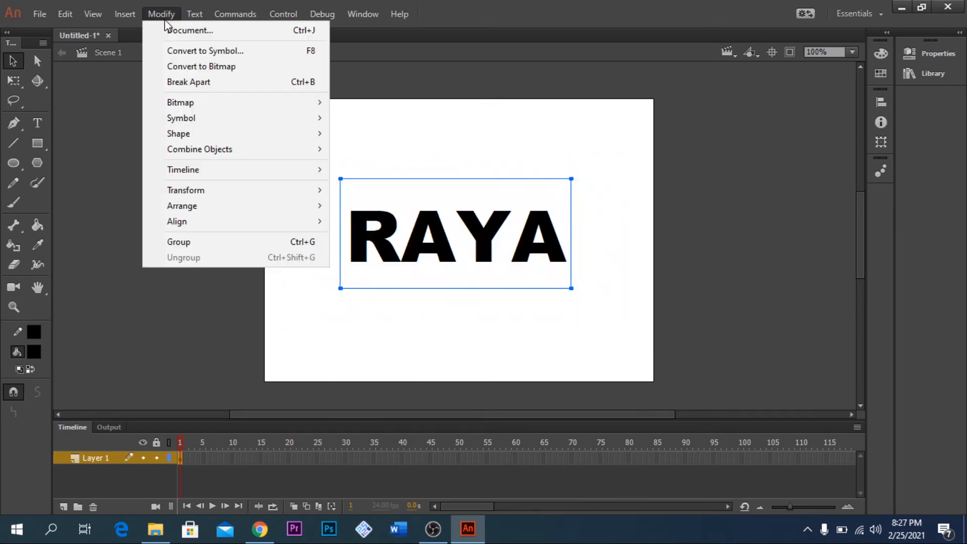
pyautogui.click(184, 82)
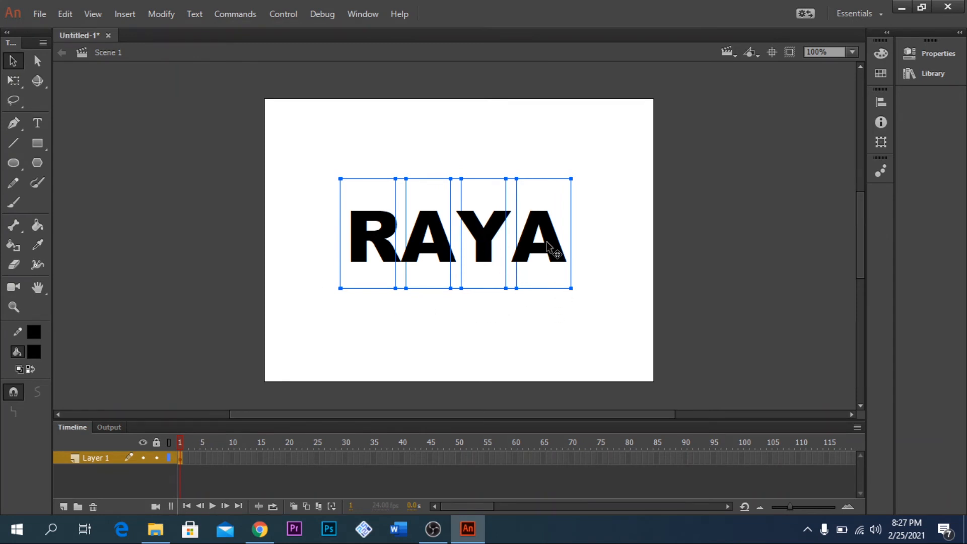
pyautogui.click(170, 21)
pyautogui.click(187, 83)
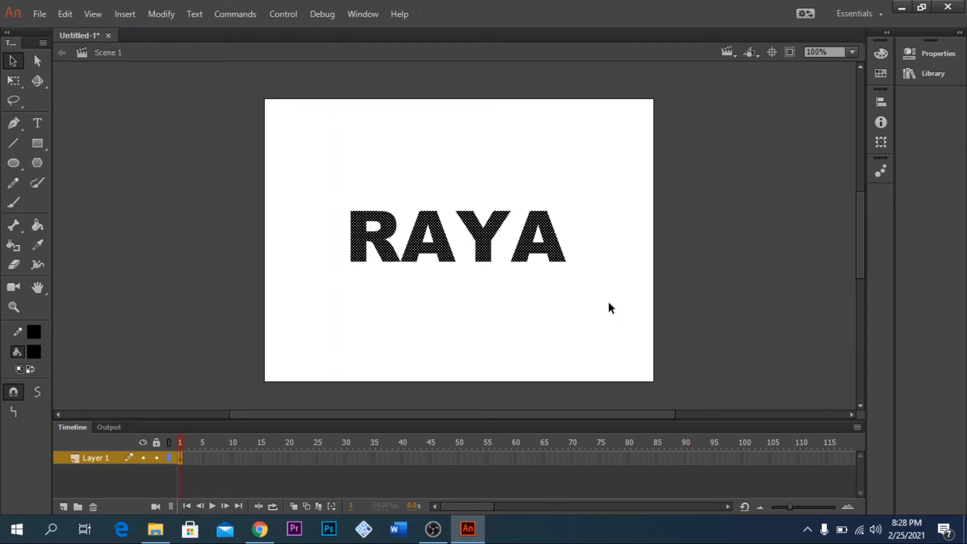
# Insert a blank keyframe at frame 60 and add the text "DESIGN" near the middle of the stage.
pyautogui.click(514, 459)
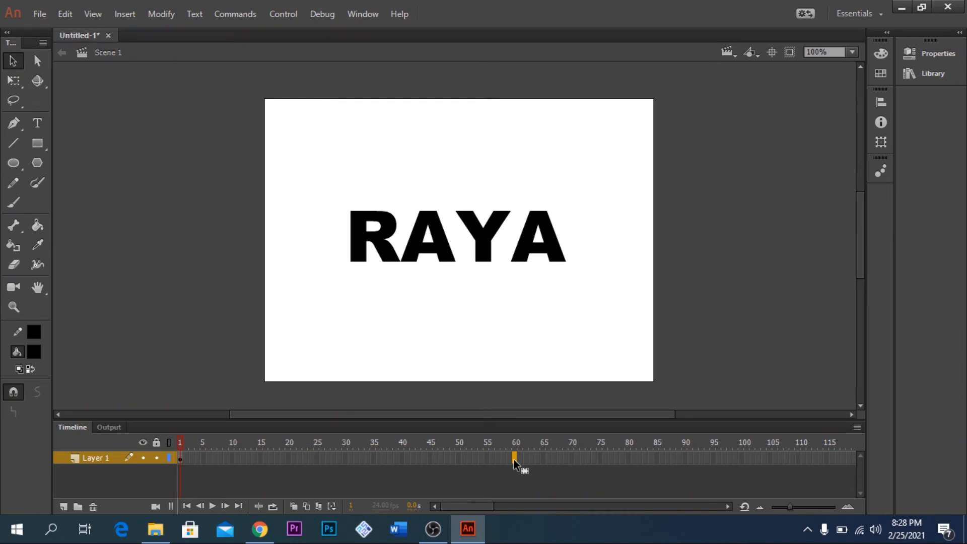
pyautogui.press('F7')
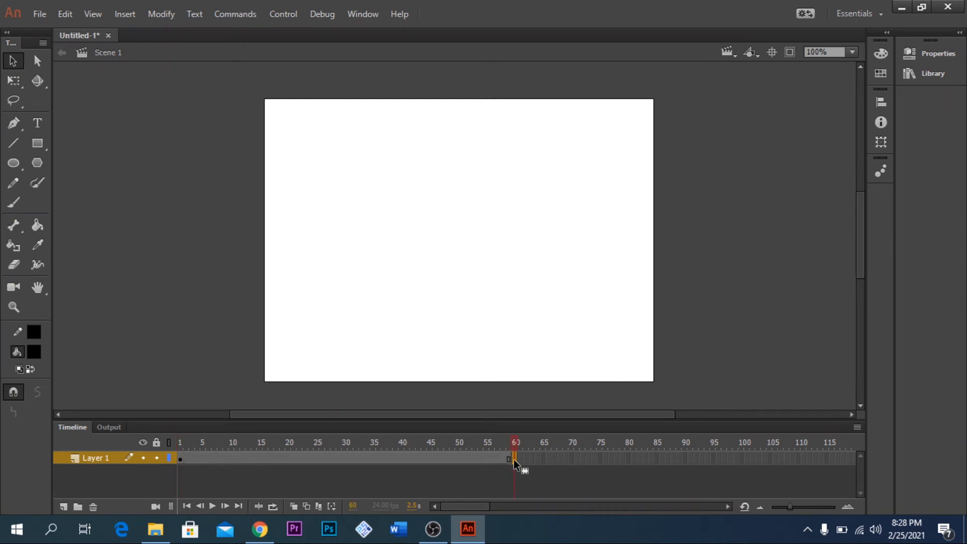
pyautogui.click(37, 123)
pyautogui.click(379, 244)
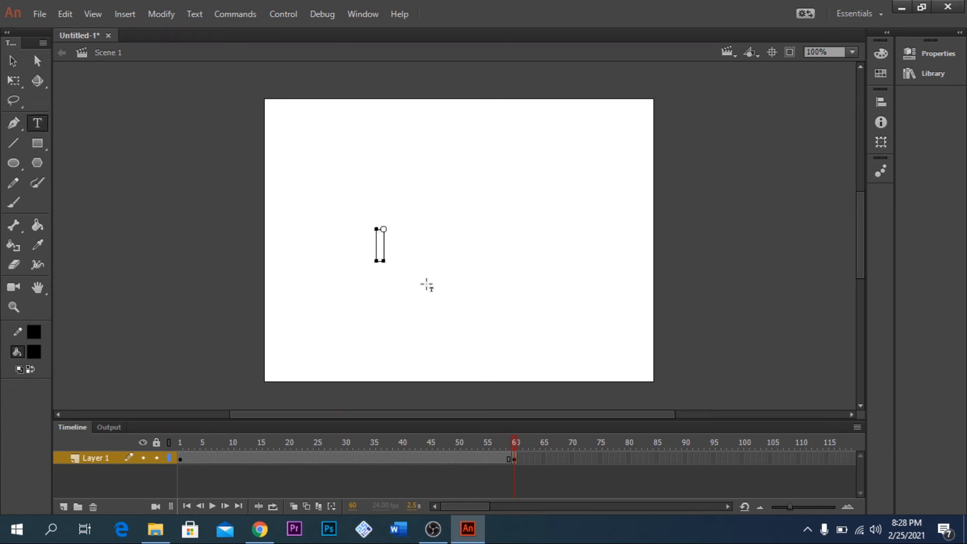
pyautogui.write('DESI')
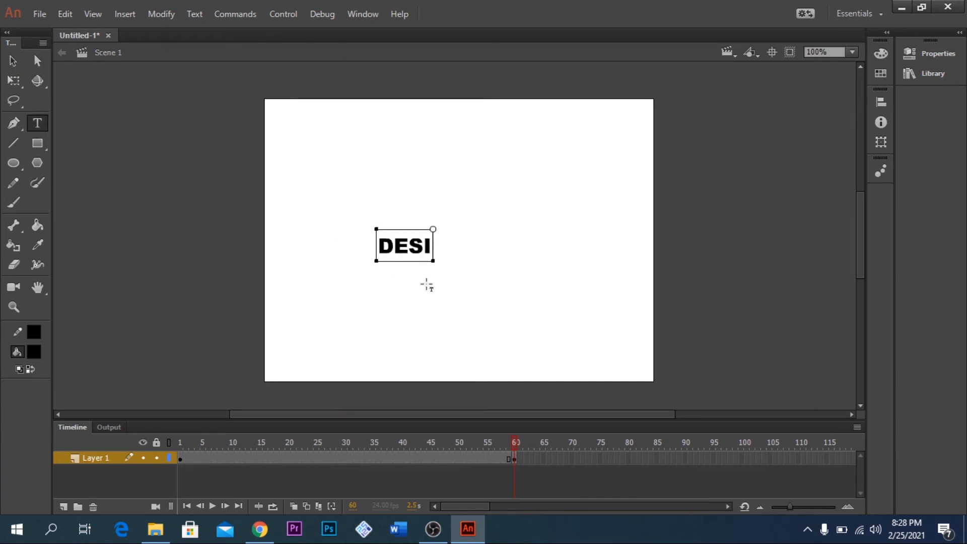
pyautogui.write('GN')
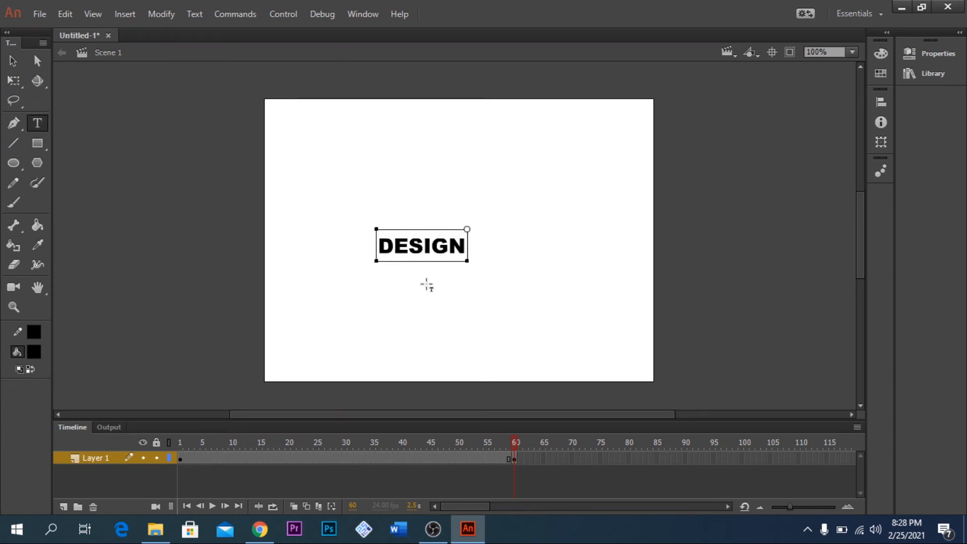
# Set the fill colour of the DESIGN text to red (#FF0000).
pyautogui.click(13, 62)
pyautogui.click(36, 353)
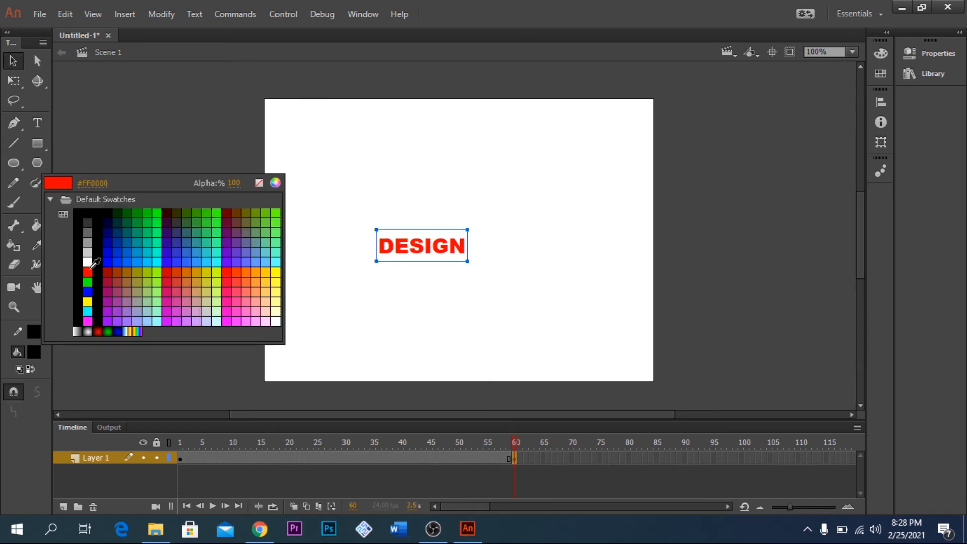
pyautogui.click(88, 272)
# Enlarge the DESIGN text to roughly three times its size and centre it horizontally on the stage.
pyautogui.click(13, 80)
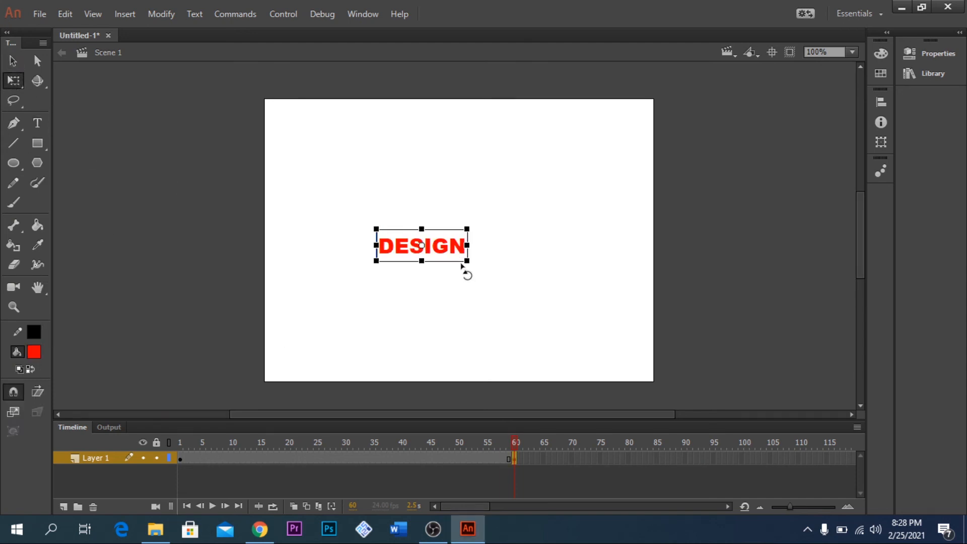
pyautogui.moveTo(465, 263); pyautogui.dragTo(572, 325)
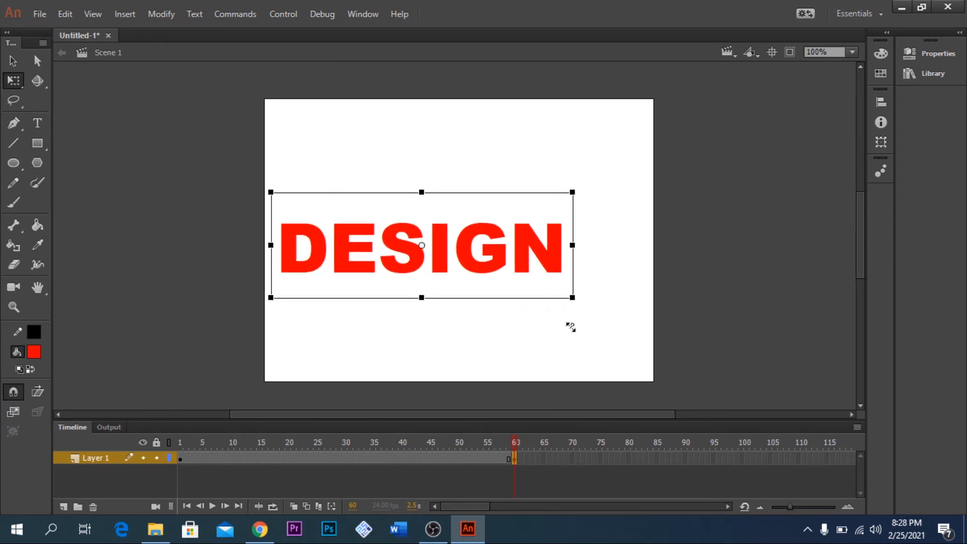
pyautogui.moveTo(537, 257); pyautogui.dragTo(575, 257)
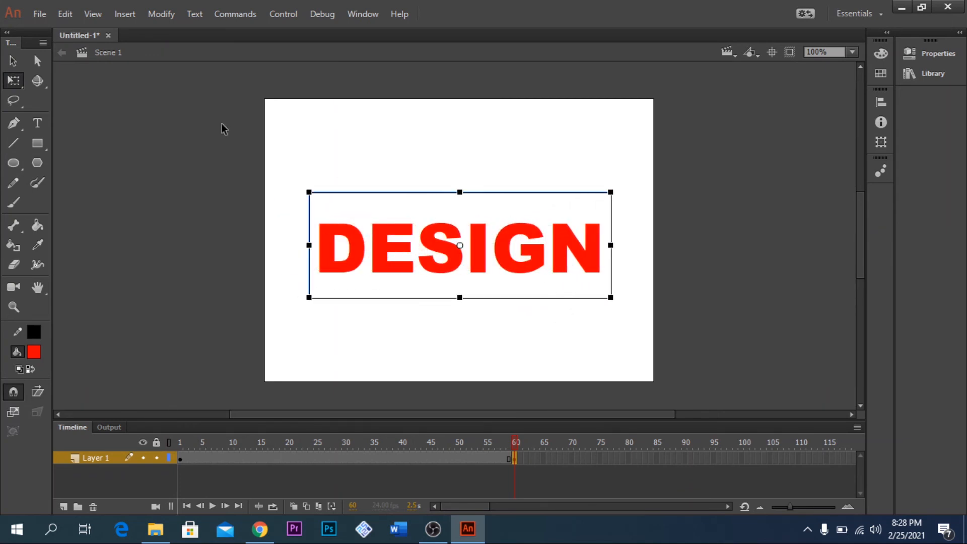
# Break the DESIGN text apart twice, first into separate letters and then into editable shapes.
pyautogui.click(19, 62)
pyautogui.click(162, 14)
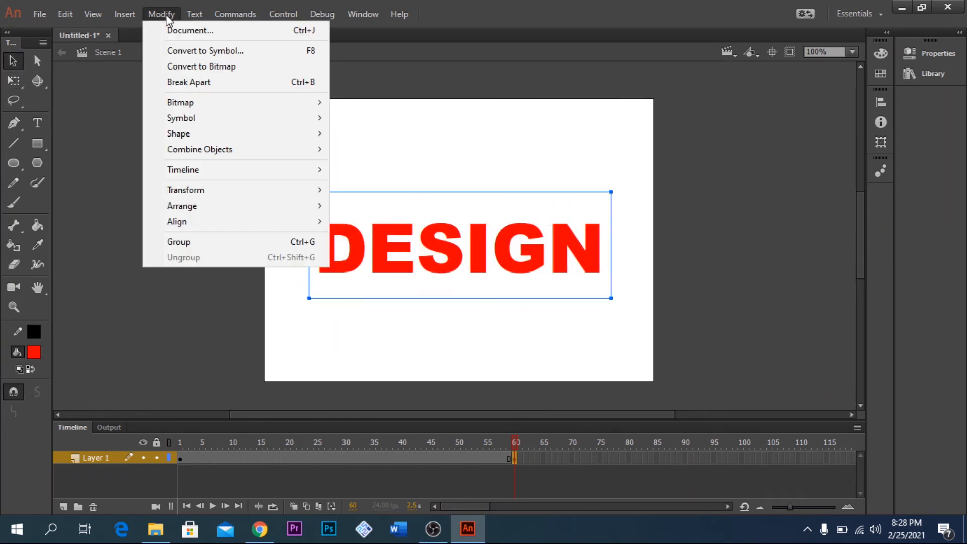
pyautogui.click(199, 83)
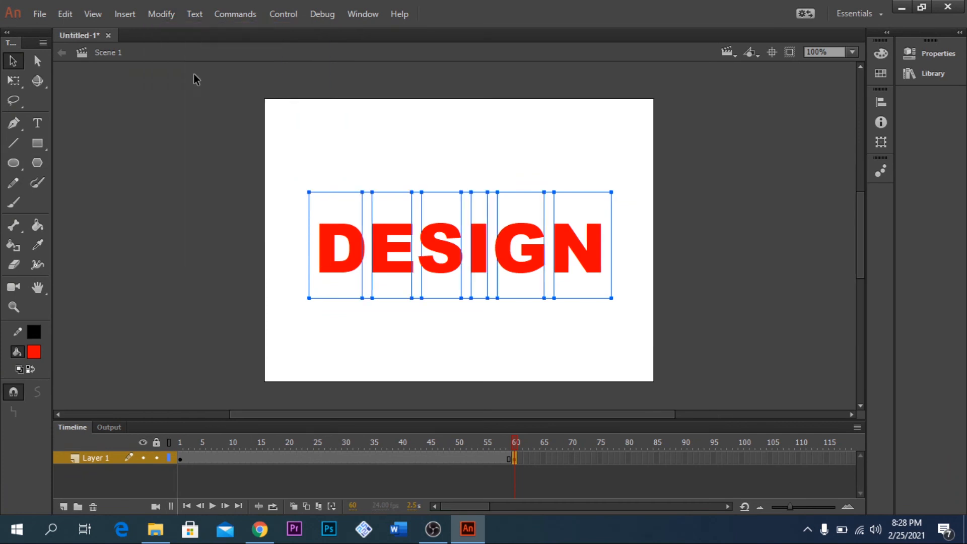
pyautogui.click(158, 14)
pyautogui.click(189, 82)
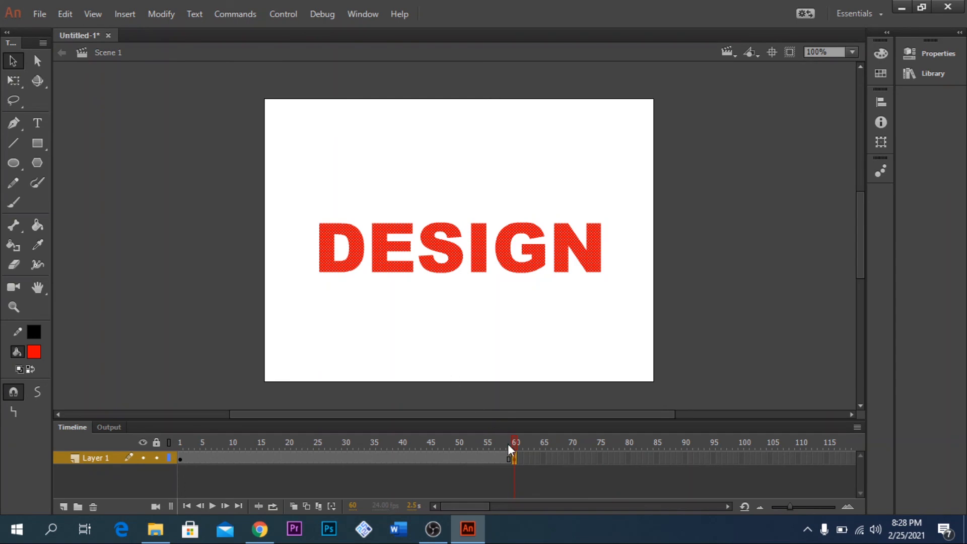
# Create a shape tween between the RAYA keyframe at frame 1 and the DESIGN keyframe at frame 60, and scrub through to preview it.
pyautogui.moveTo(514, 445); pyautogui.dragTo(366, 450)
pyautogui.click(329, 454)
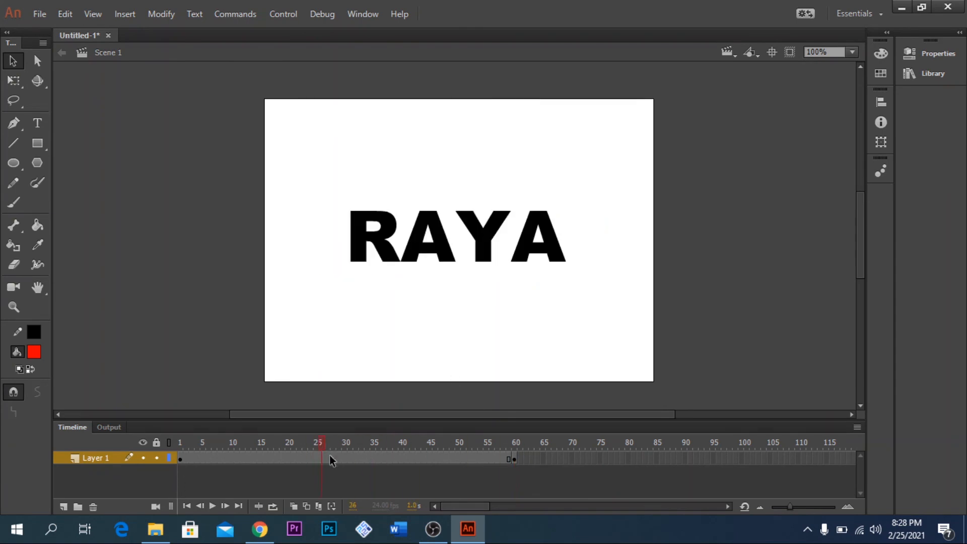
pyautogui.rightClick(329, 455)
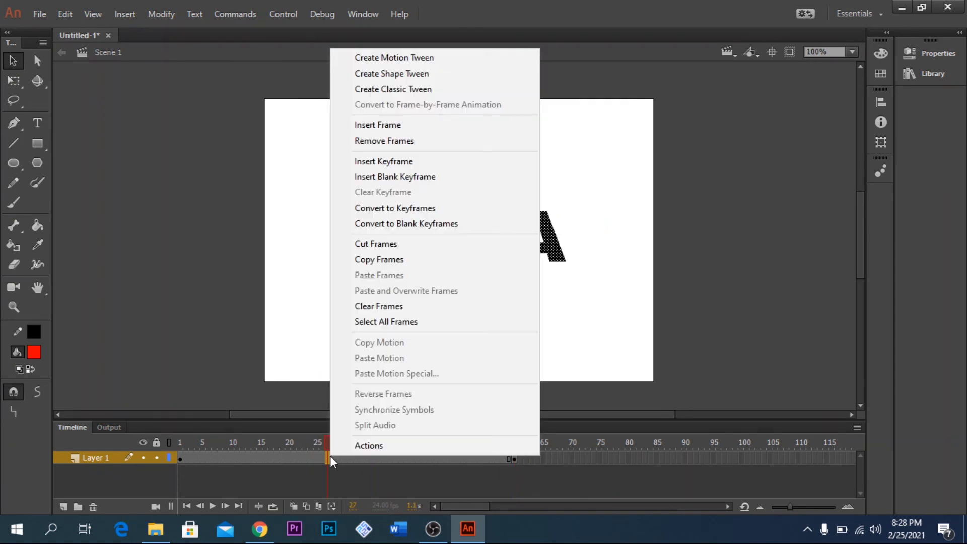
pyautogui.click(412, 73)
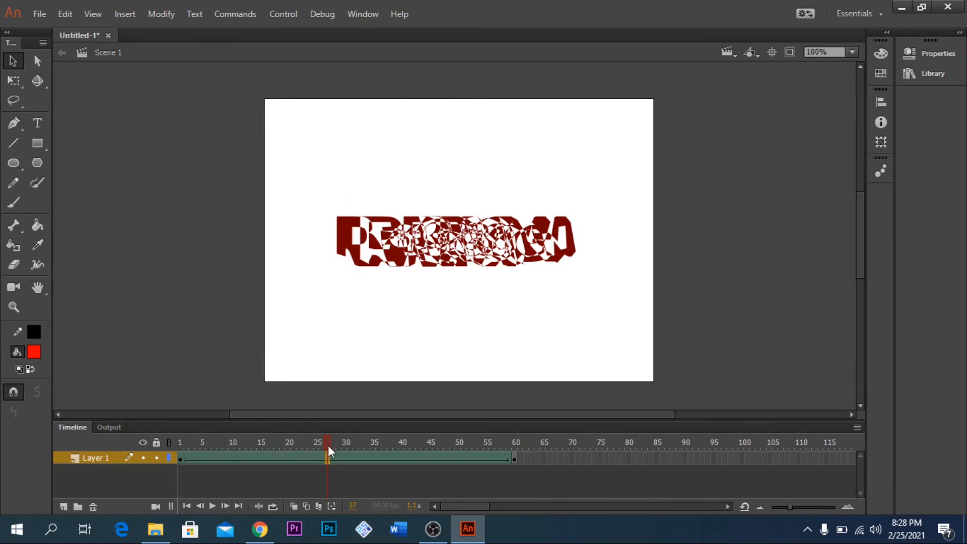
pyautogui.moveTo(327, 445)
pyautogui.mouseDown()
pyautogui.moveTo(165, 449)
pyautogui.moveTo(395, 445)
pyautogui.moveTo(527, 458)
pyautogui.moveTo(519, 461)
pyautogui.mouseUp()
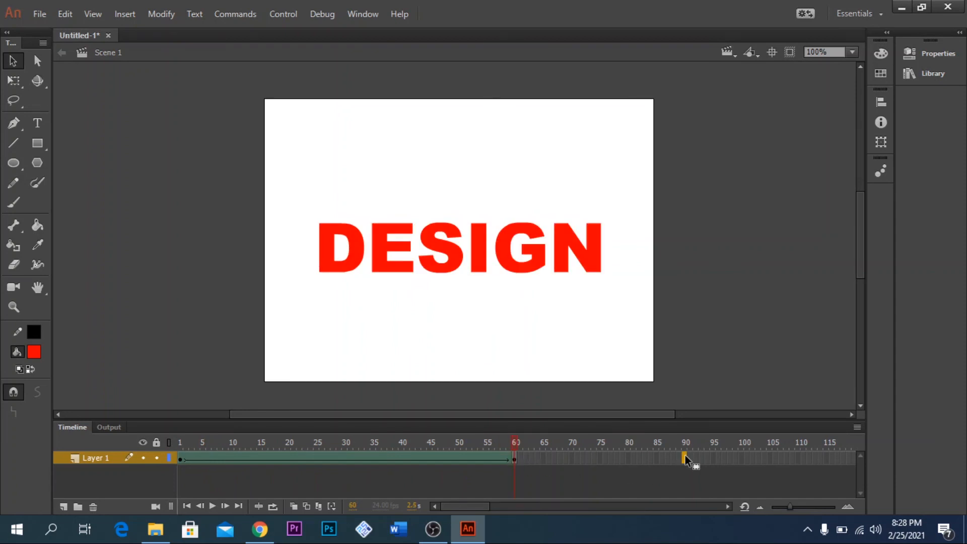
# Extend Layer 1 to frame 90 to hold the DESIGN shapes, and test the movie from frame 1.
pyautogui.press('F6')
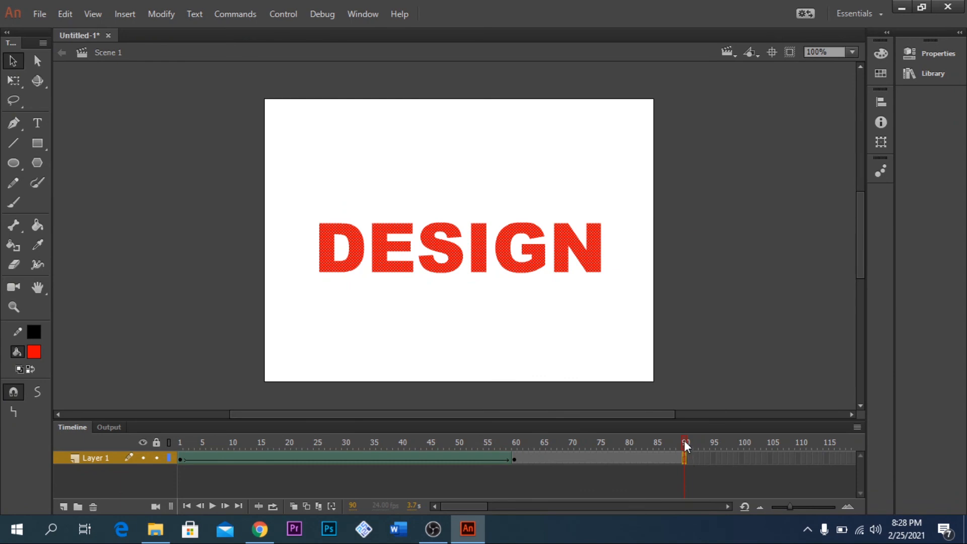
pyautogui.moveTo(684, 440); pyautogui.dragTo(146, 438)
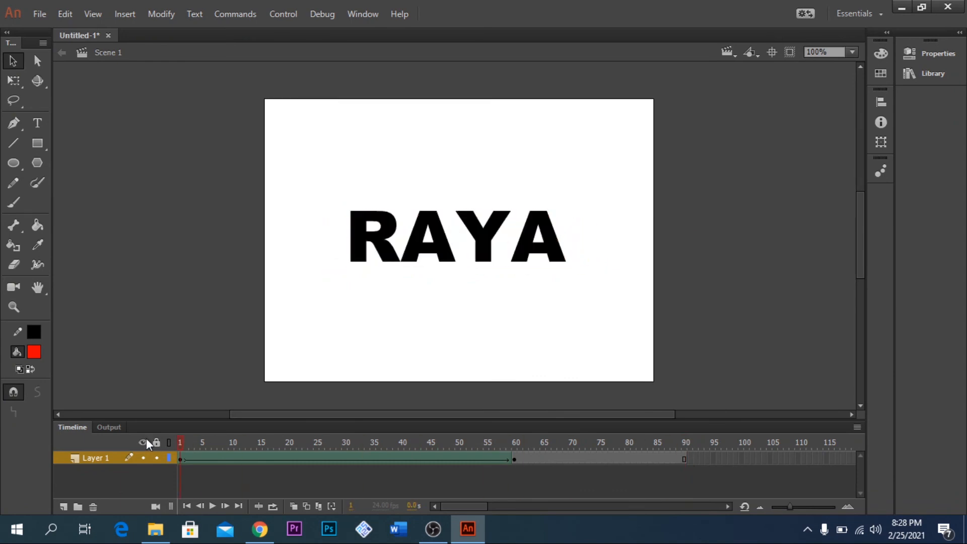
pyautogui.hotkey('ctrl', 'Return')
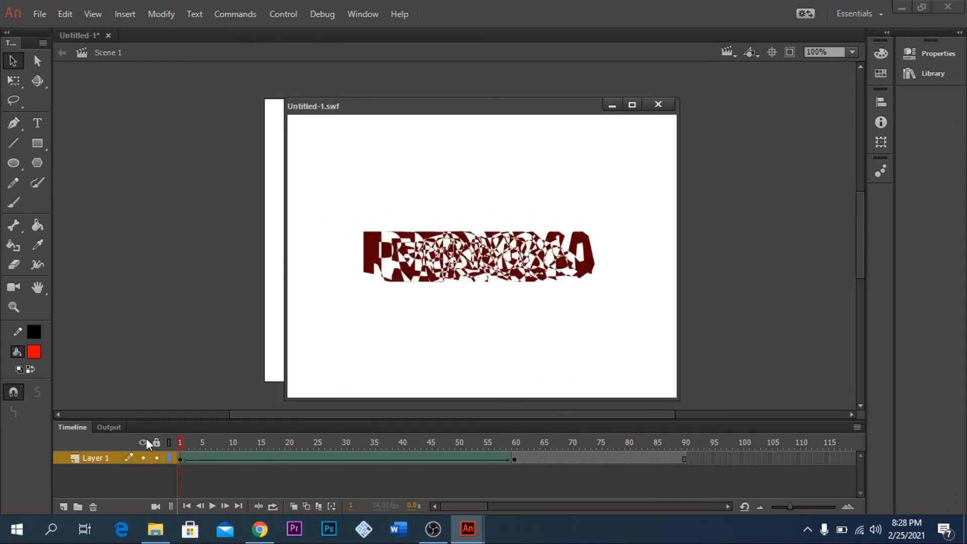